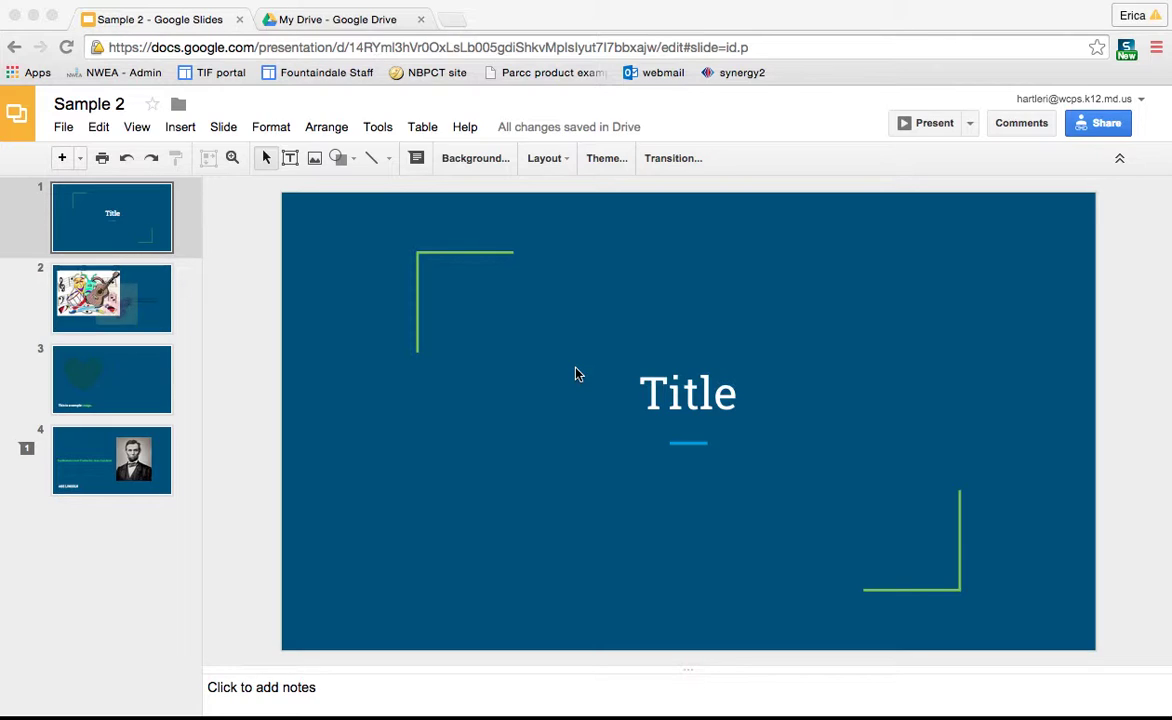
Make a copy of the presentation named 'Sample 2, December'.
{"action": "left_click", "coordinate": [68, 130]}
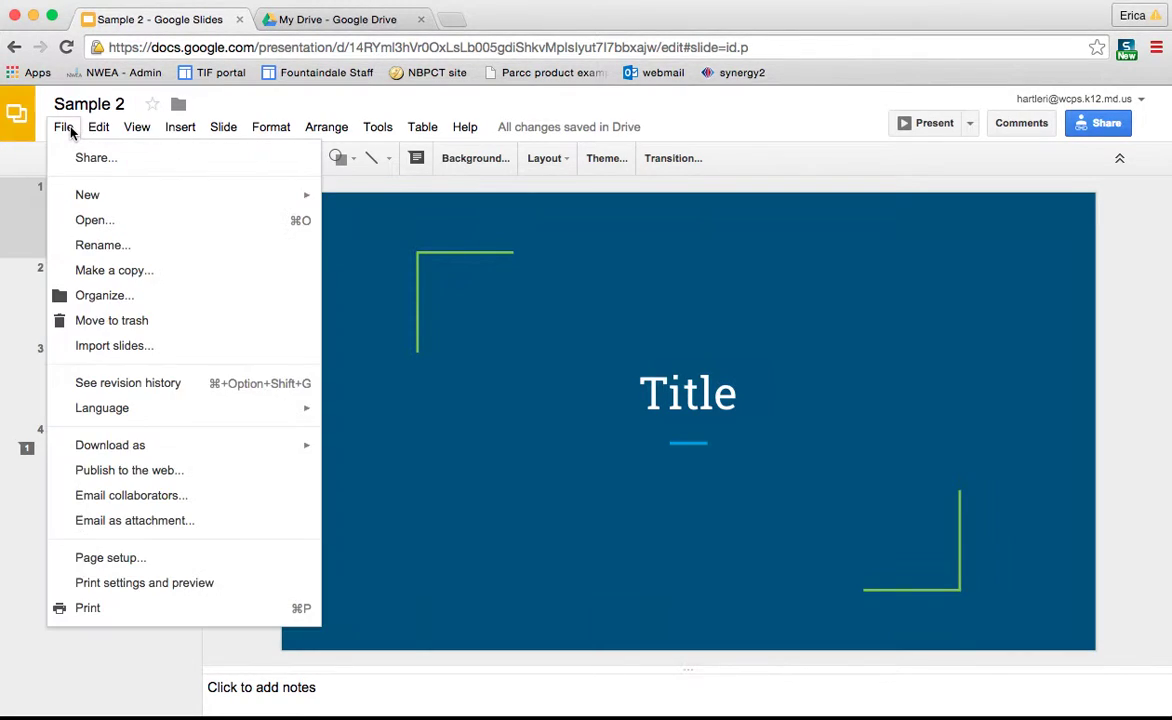
{"action": "left_click", "coordinate": [104, 271]}
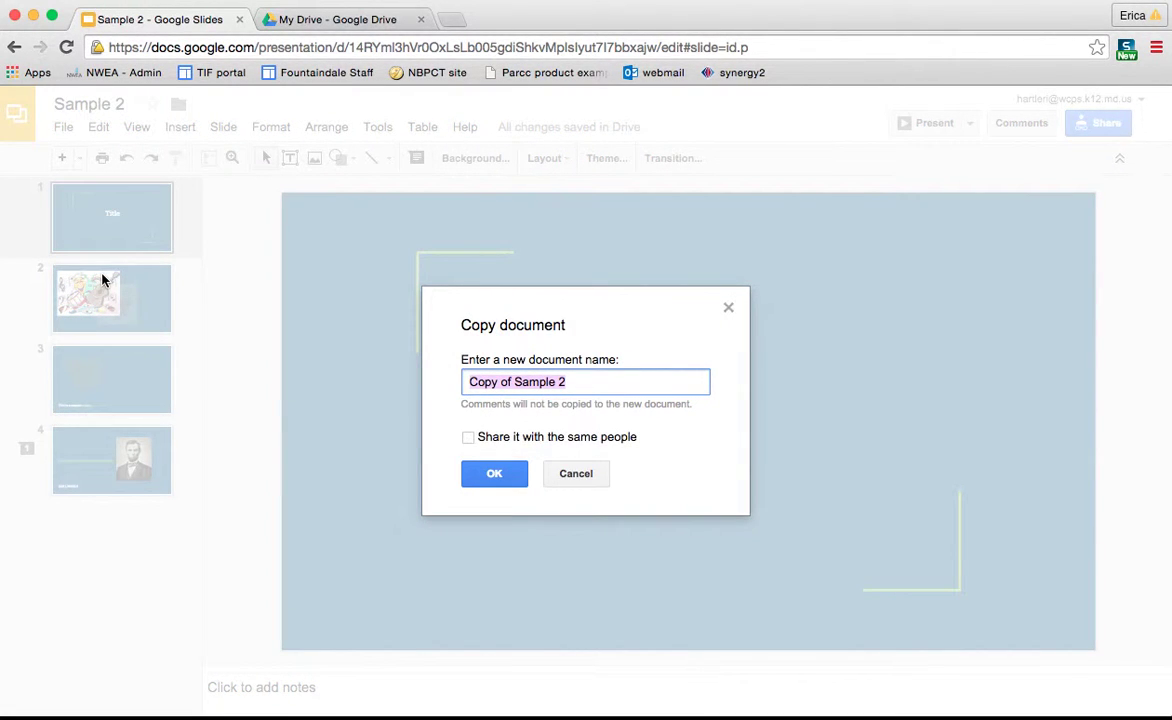
{"action": "type", "text": "Sa"}
{"action": "key", "text": "BackSpace"}
{"action": "type", "text": "ample "}
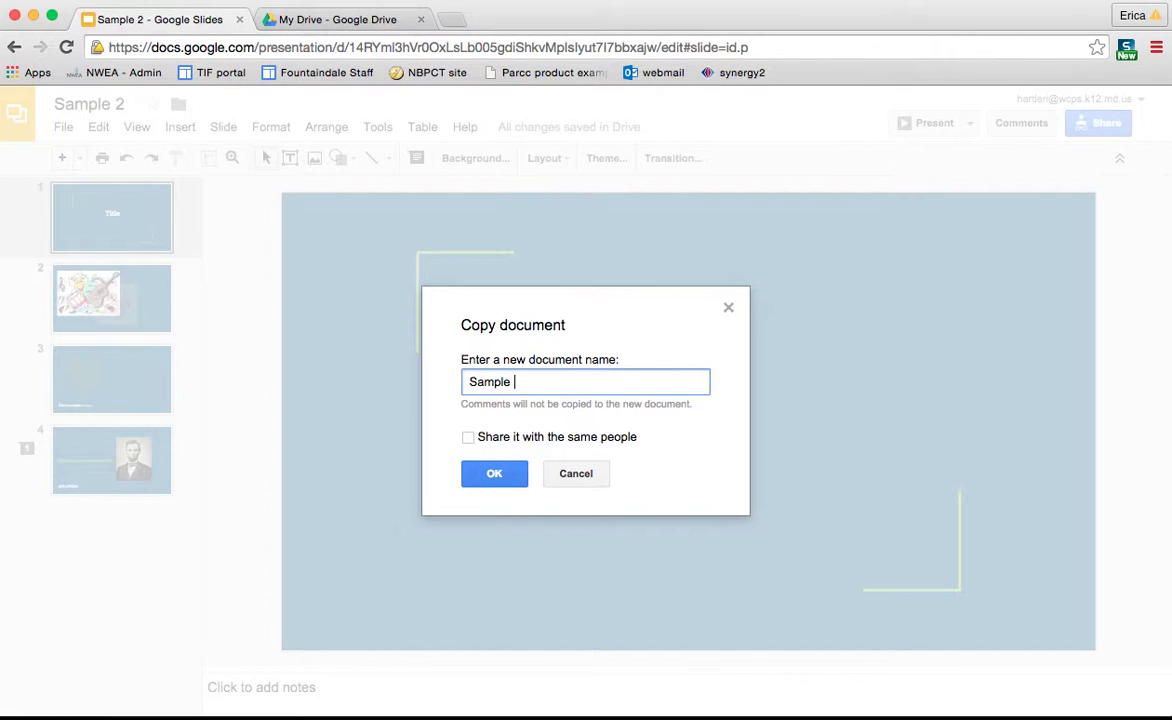
{"action": "type", "text": "2, December"}
{"action": "left_click", "coordinate": [502, 478]}
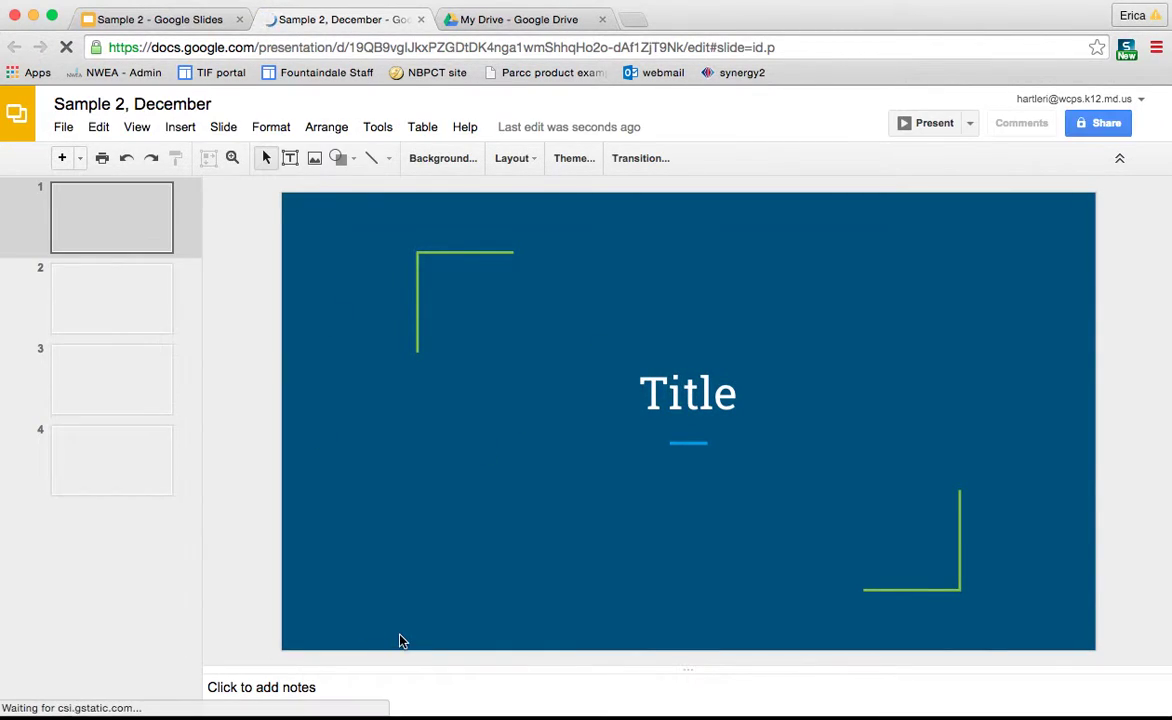
Glance back at the original Sample 2, then close the Sample 2, December copy's tab.
{"action": "left_click", "coordinate": [152, 22]}
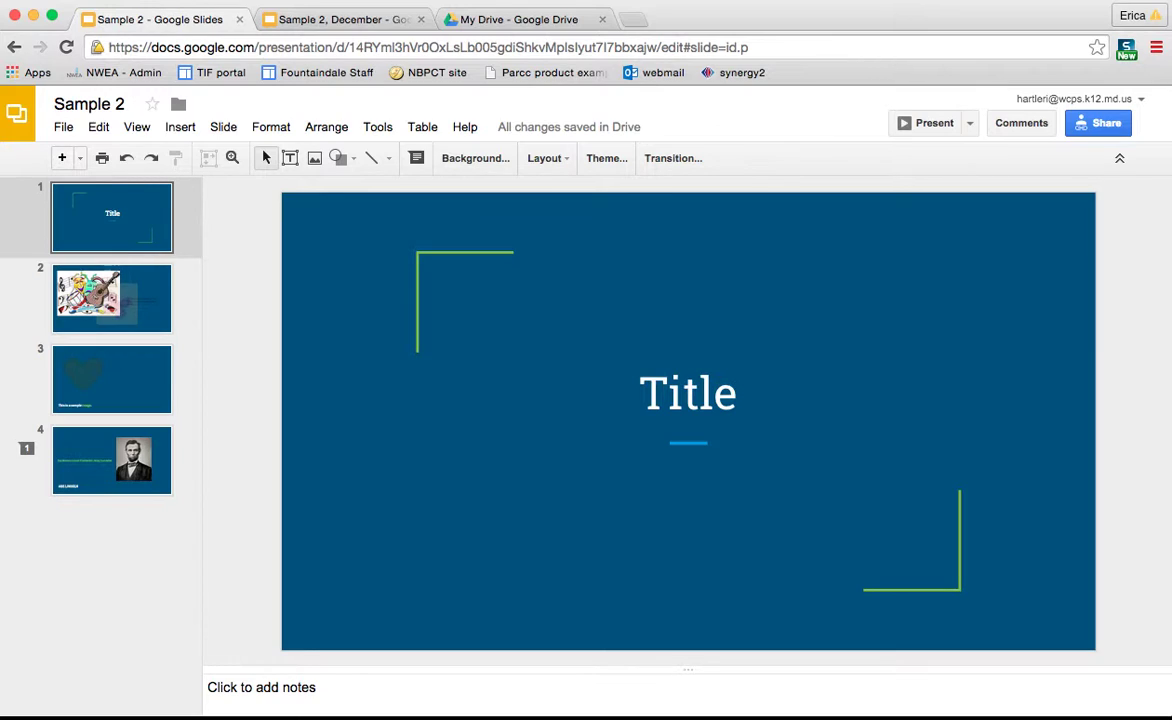
{"action": "left_click", "coordinate": [309, 21]}
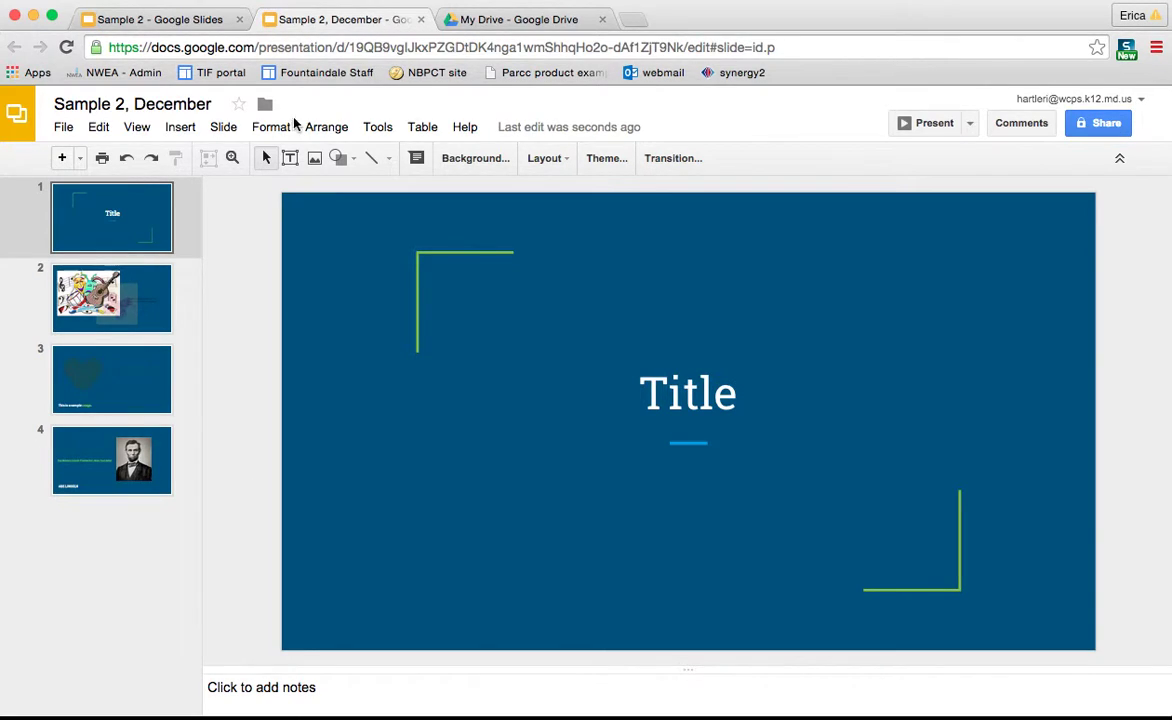
{"action": "left_click", "coordinate": [420, 20]}
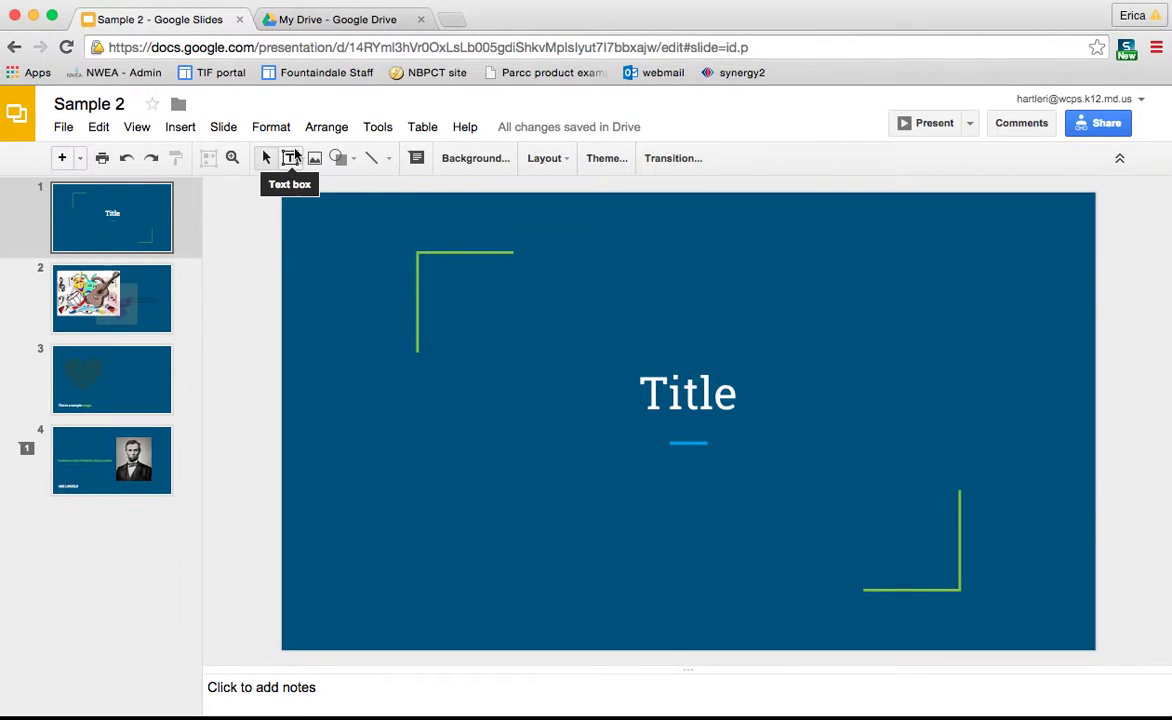
Open the Slides Help panel from the Help menu.
{"action": "left_click", "coordinate": [266, 158]}
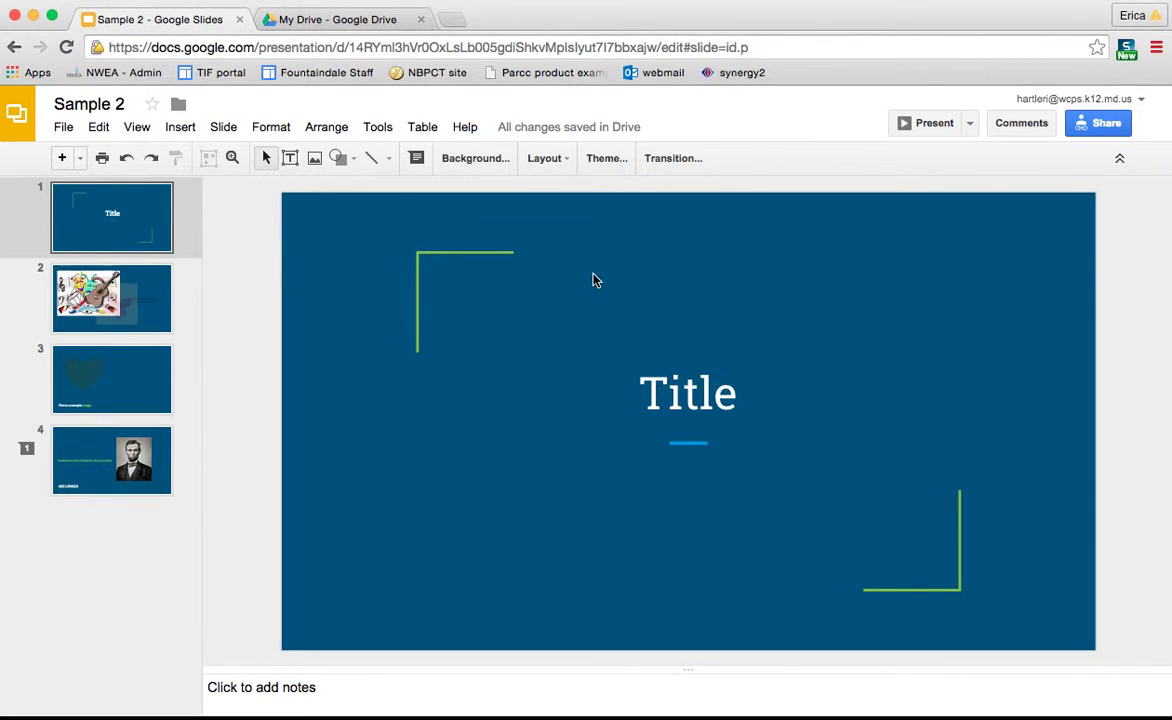
{"action": "left_click", "coordinate": [474, 133]}
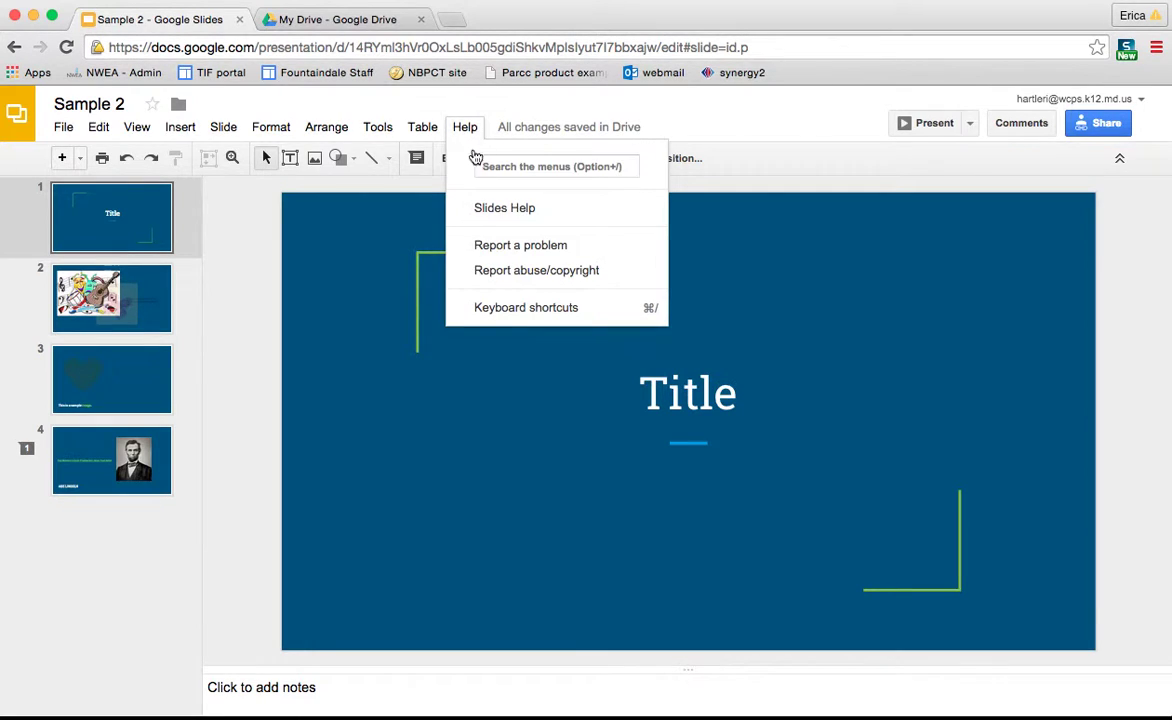
{"action": "left_click", "coordinate": [510, 222]}
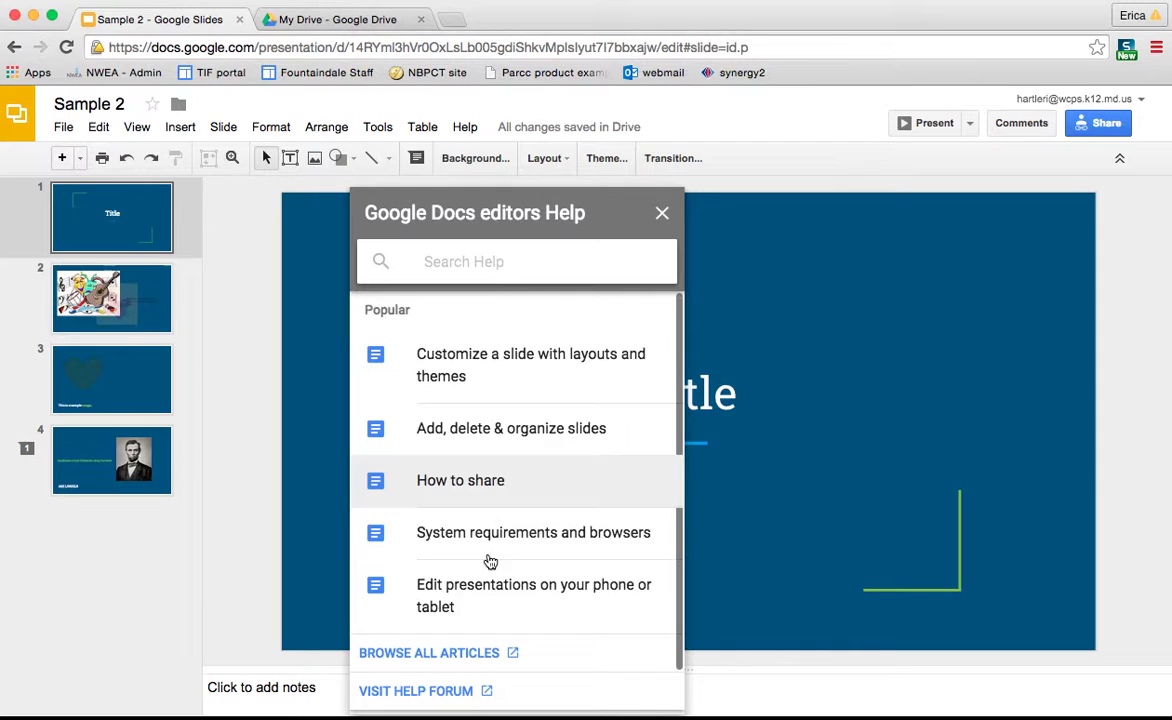
{"action": "scroll", "coordinate": [404, 416], "scroll_direction": "down", "scroll_amount": 2}
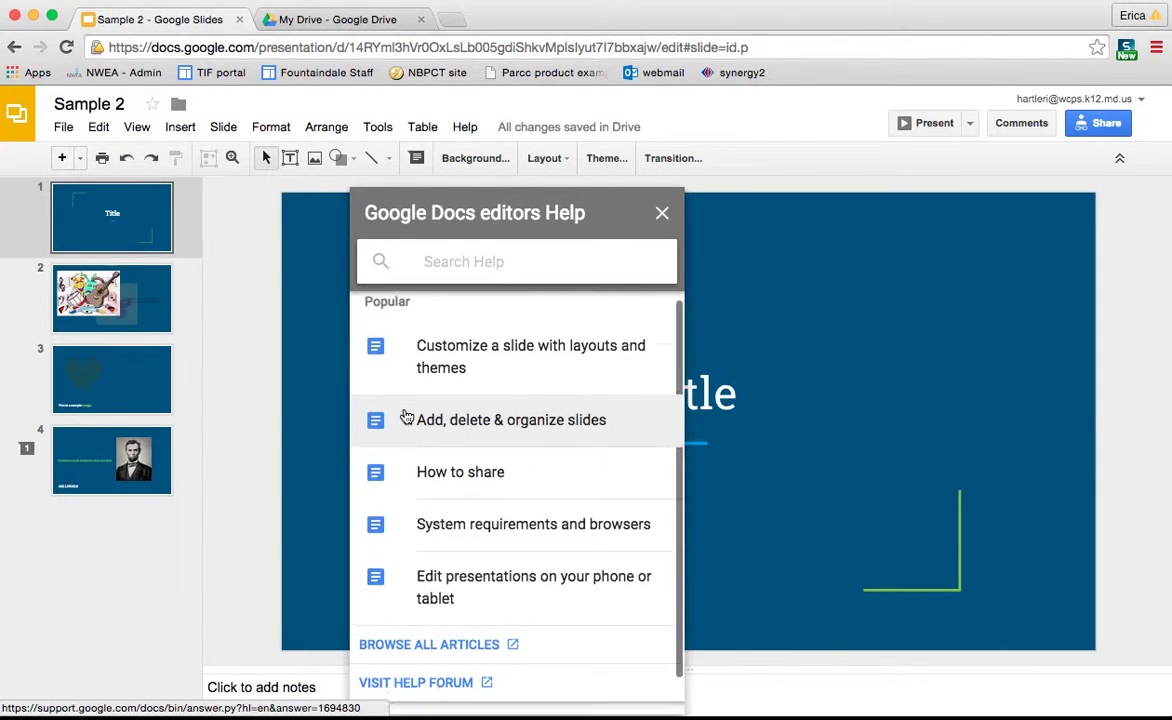
{"action": "scroll", "coordinate": [407, 416], "scroll_direction": "up", "scroll_amount": 2}
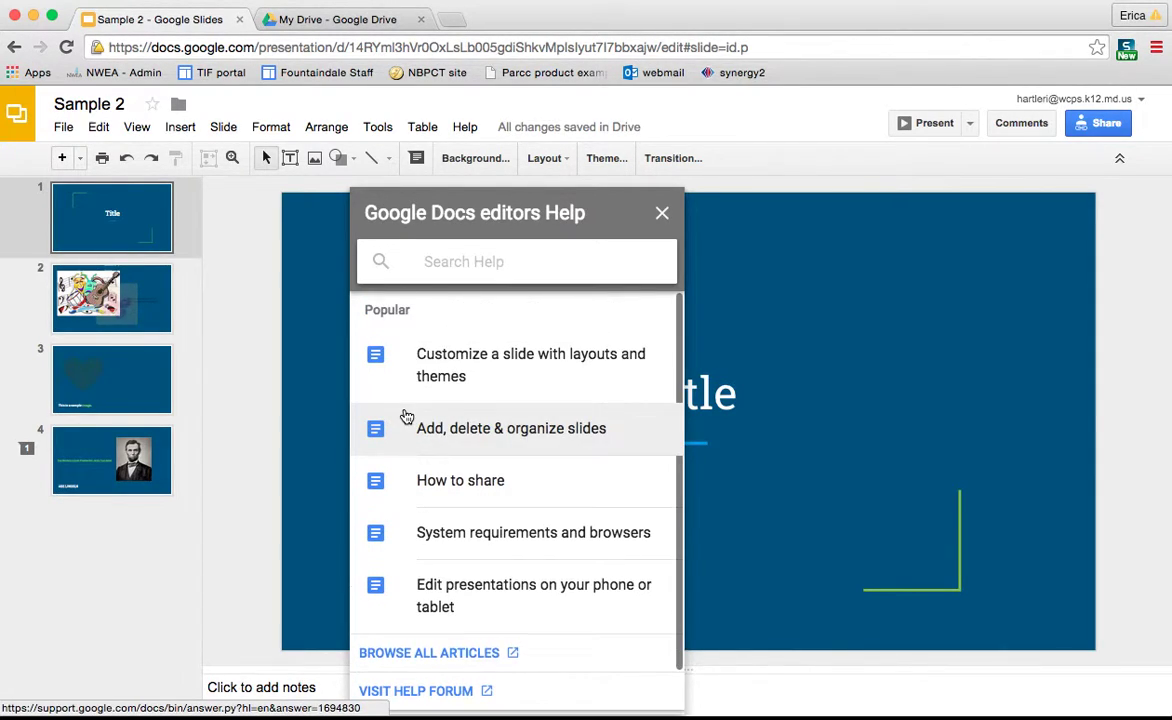
Search Help for 'animations' and scroll through the results.
{"action": "type", "text": "a"}
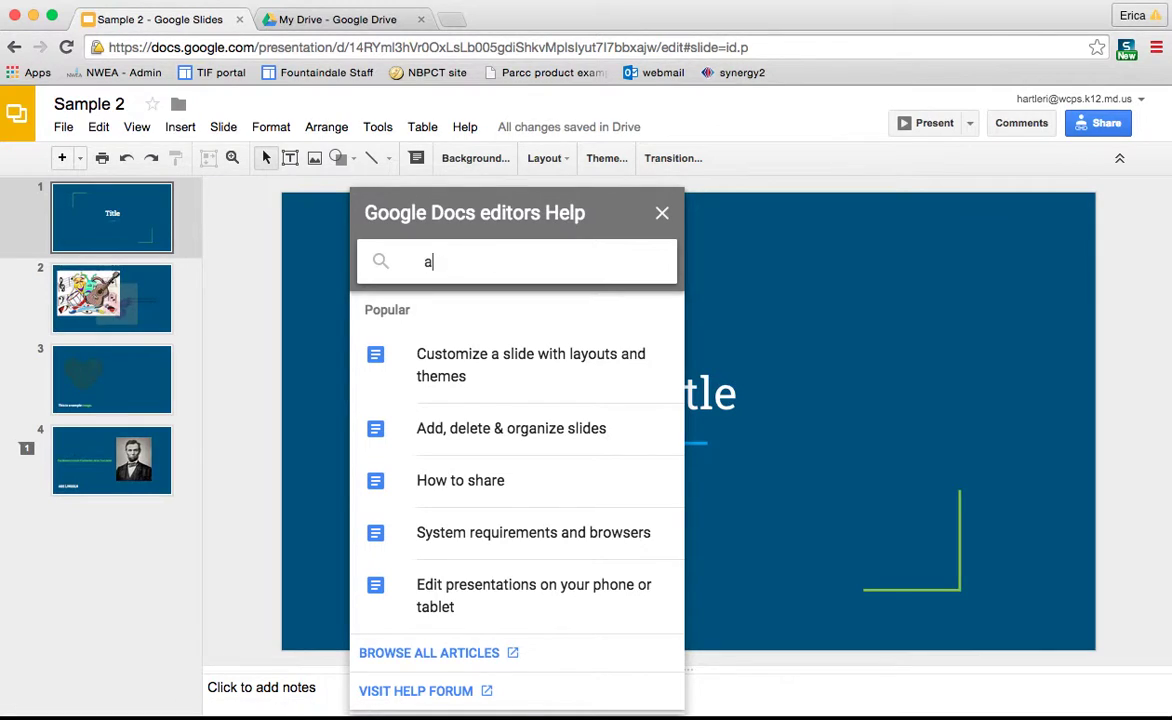
{"action": "type", "text": "nimations"}
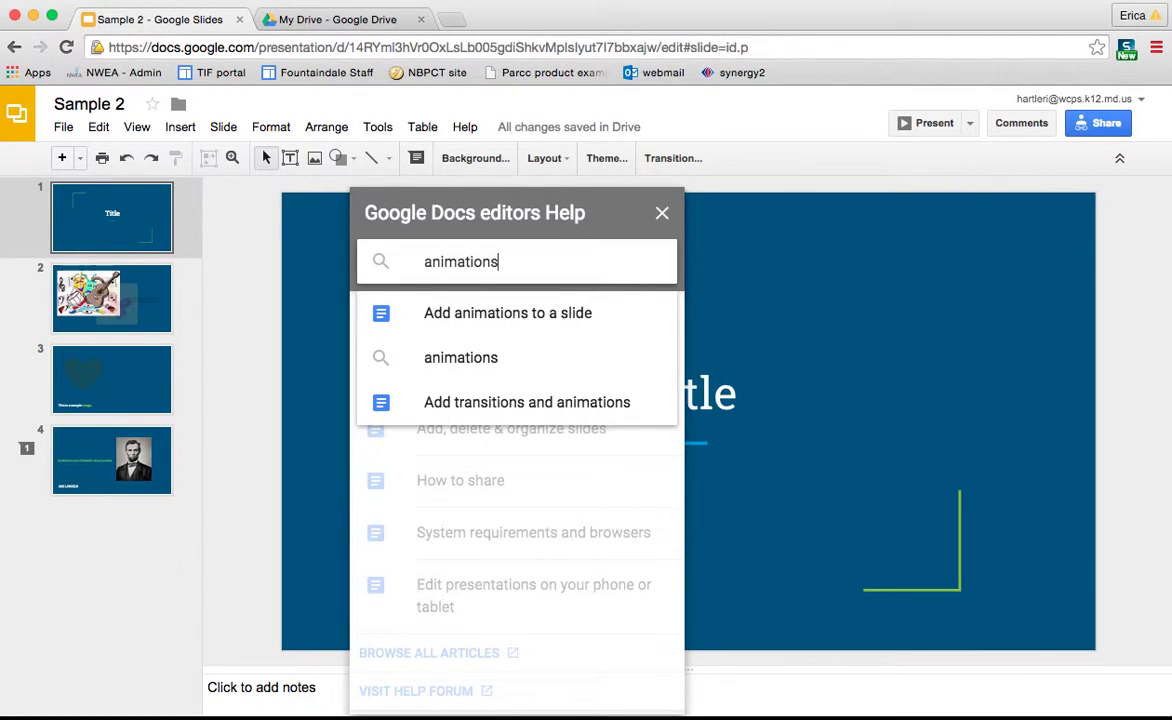
{"action": "key", "text": "Return"}
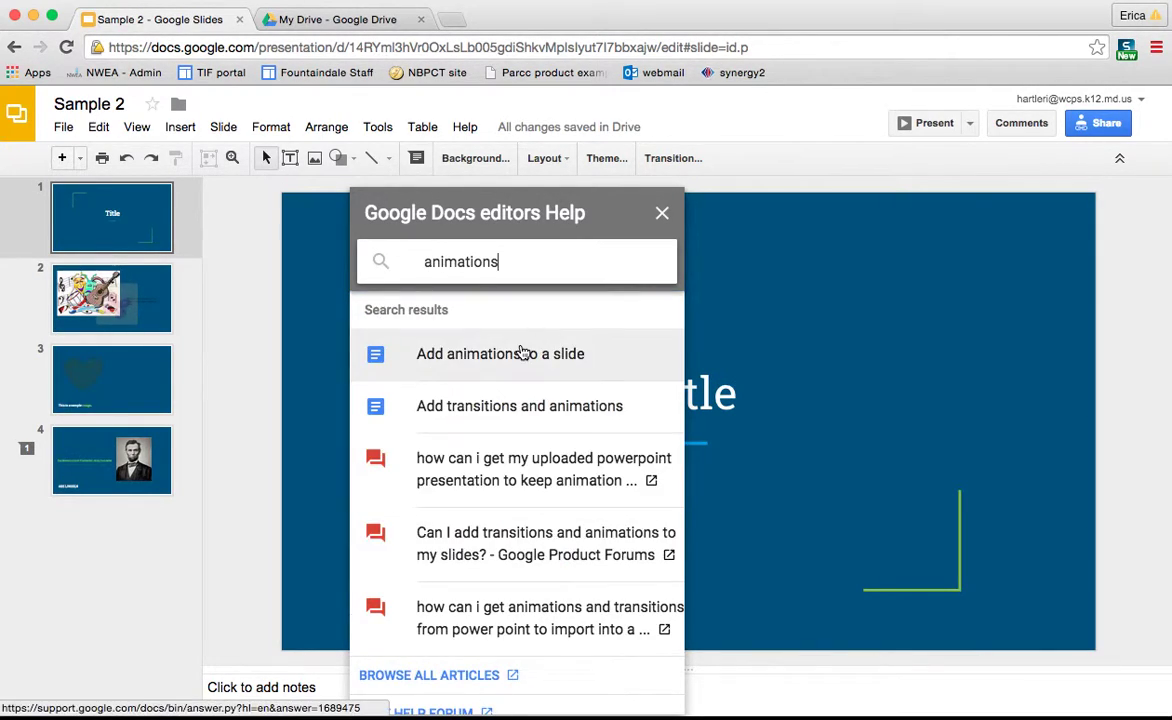
{"action": "scroll", "coordinate": [523, 352], "scroll_direction": "down", "scroll_amount": 1}
{"action": "scroll", "coordinate": [510, 440], "scroll_direction": "up", "scroll_amount": 1}
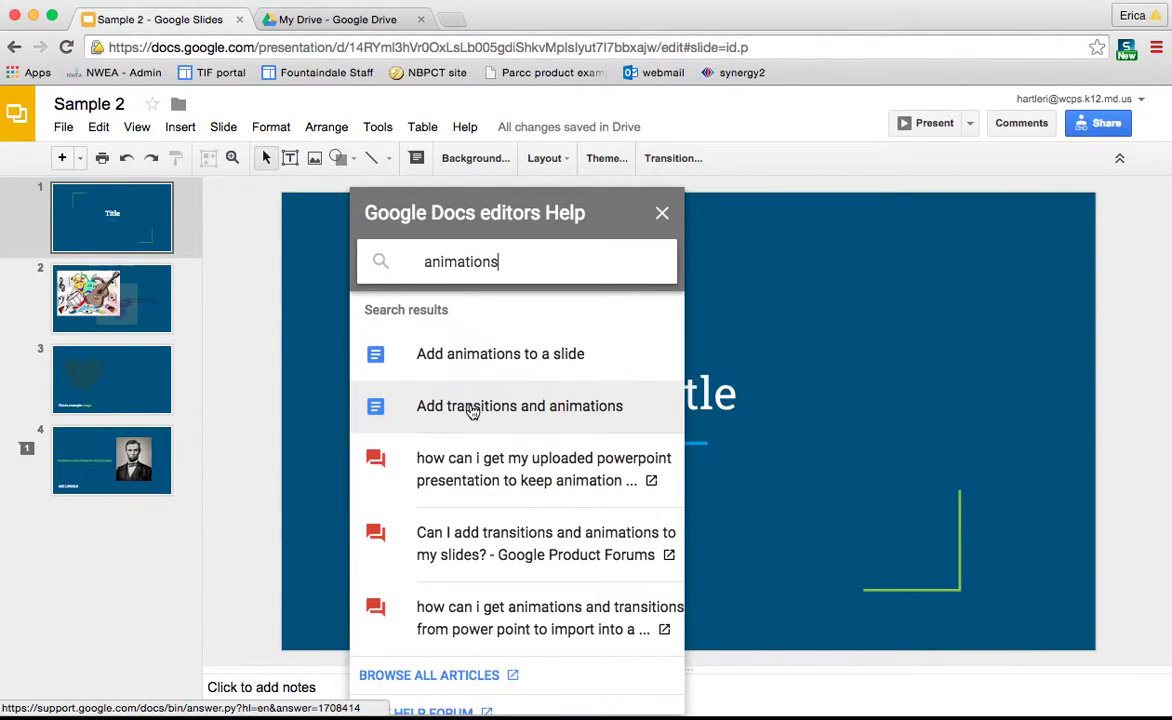
{"action": "scroll", "coordinate": [472, 412], "scroll_direction": "down", "scroll_amount": 1}
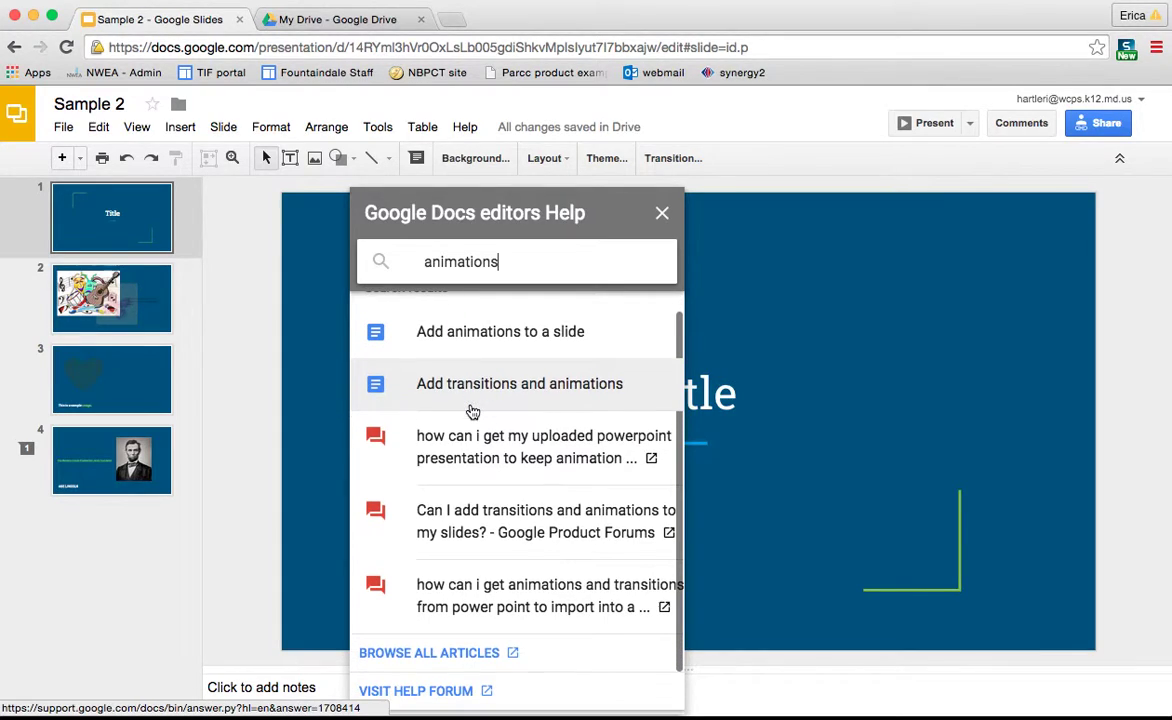
{"action": "scroll", "coordinate": [481, 554], "scroll_direction": "down", "scroll_amount": 2}
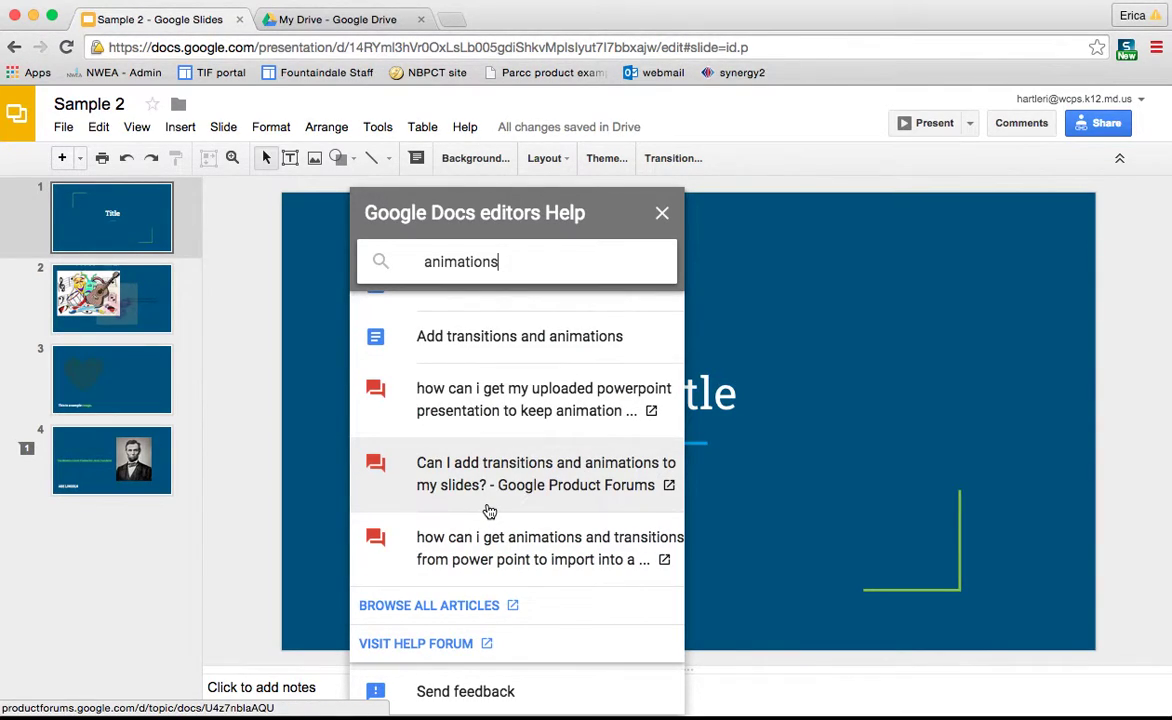
{"action": "left_click", "coordinate": [662, 216]}
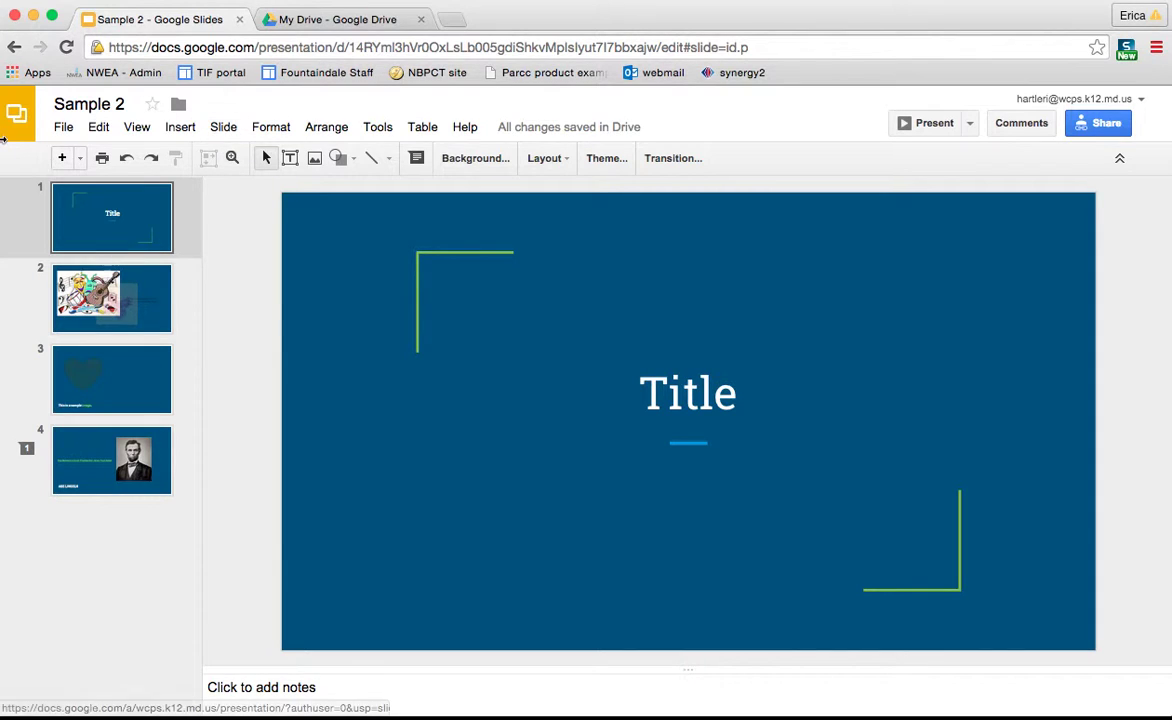
{"action": "left_click", "coordinate": [63, 127]}
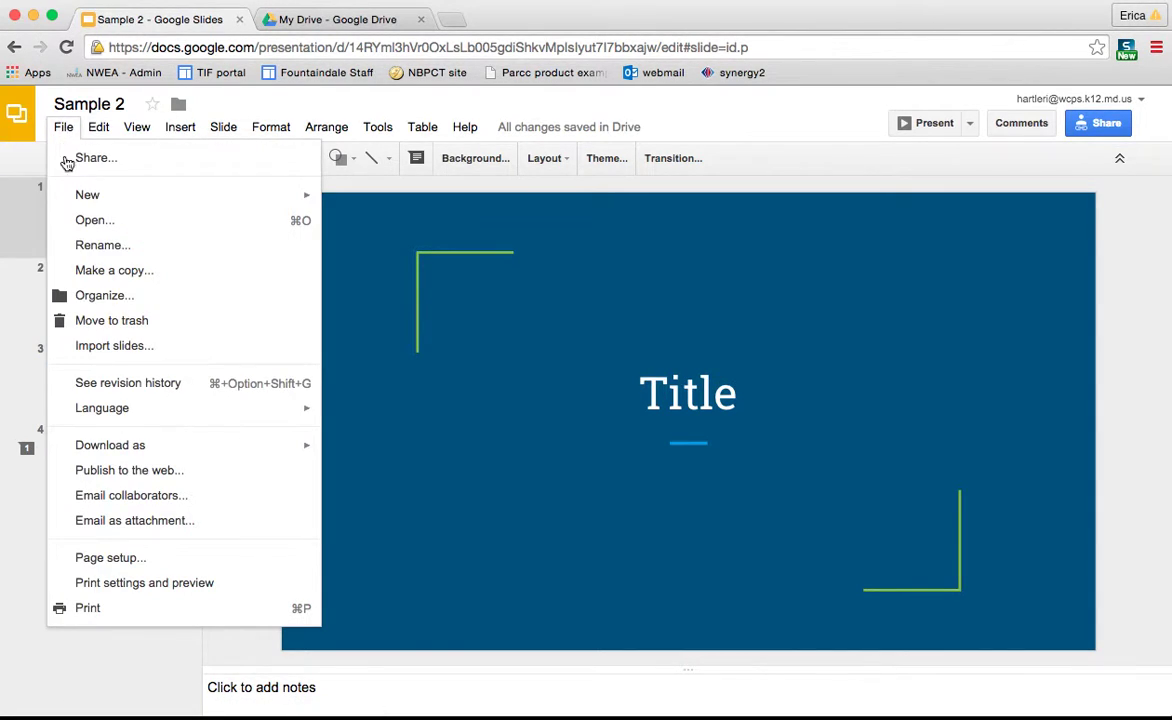
{"action": "left_click", "coordinate": [135, 494]}
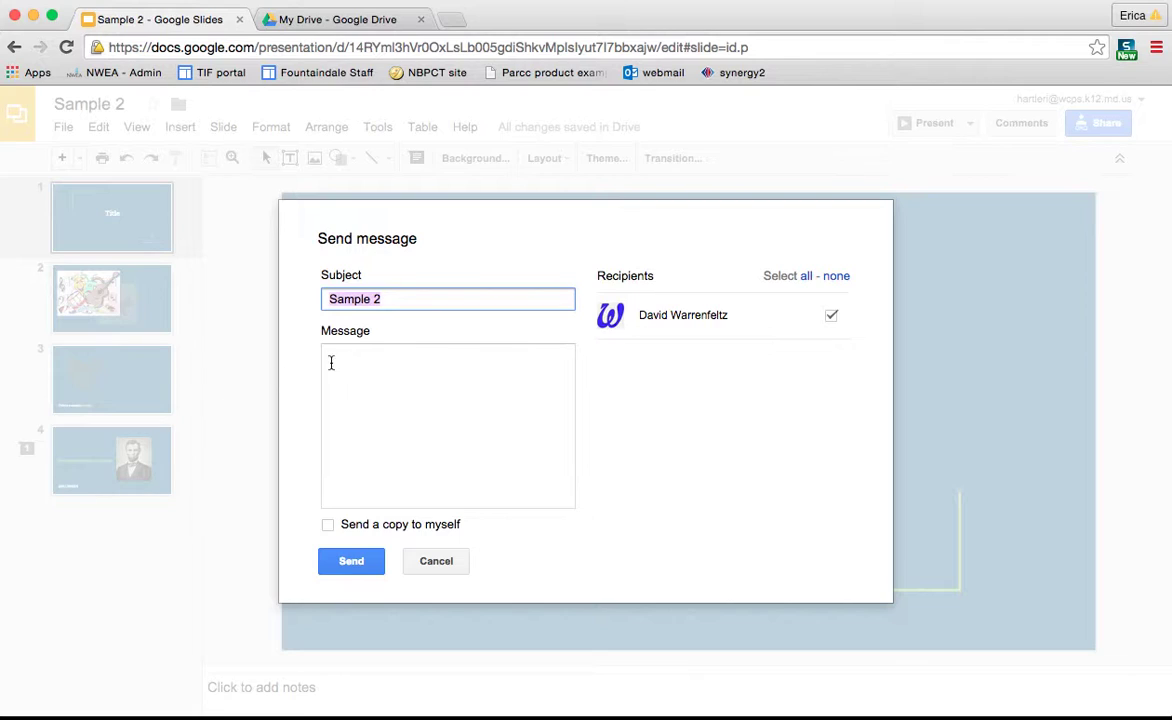
{"action": "type", "text": "Progress"}
{"action": "left_click", "coordinate": [394, 376]}
{"action": "type", "text": "To"}
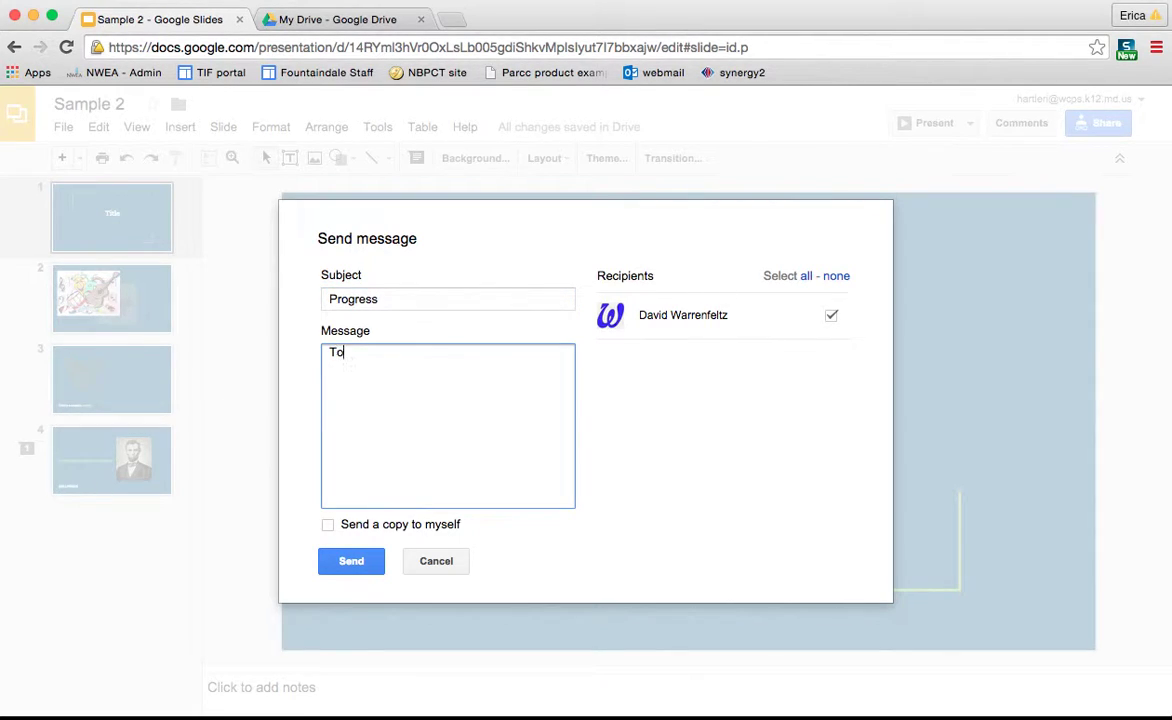
{"action": "type", "text": "day I added all 4 slides......"}
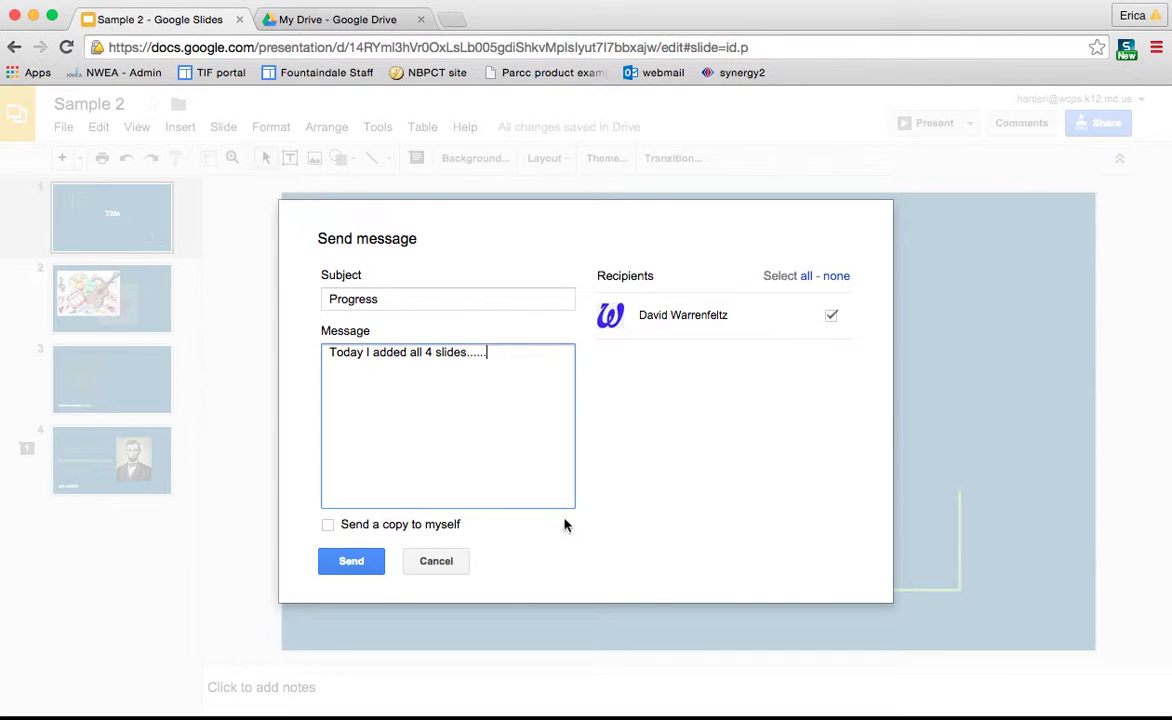
{"action": "left_click", "coordinate": [446, 566]}
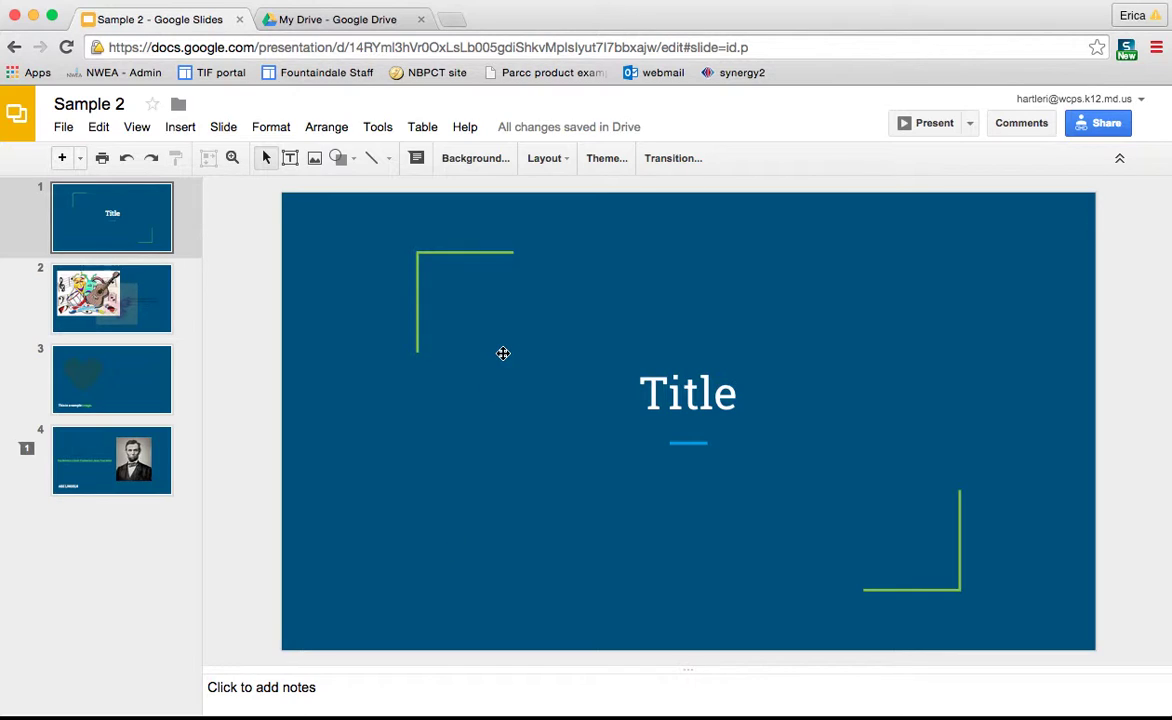
{"action": "mouse_move", "coordinate": [521, 131]}
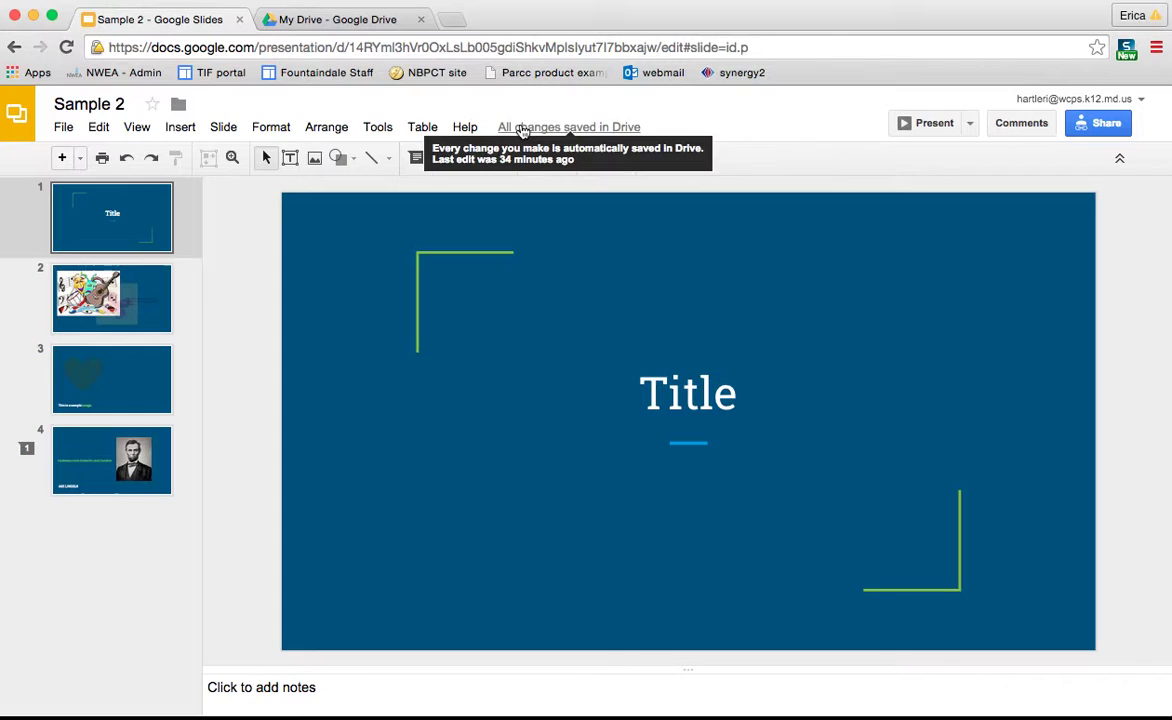
{"action": "left_click", "coordinate": [589, 132]}
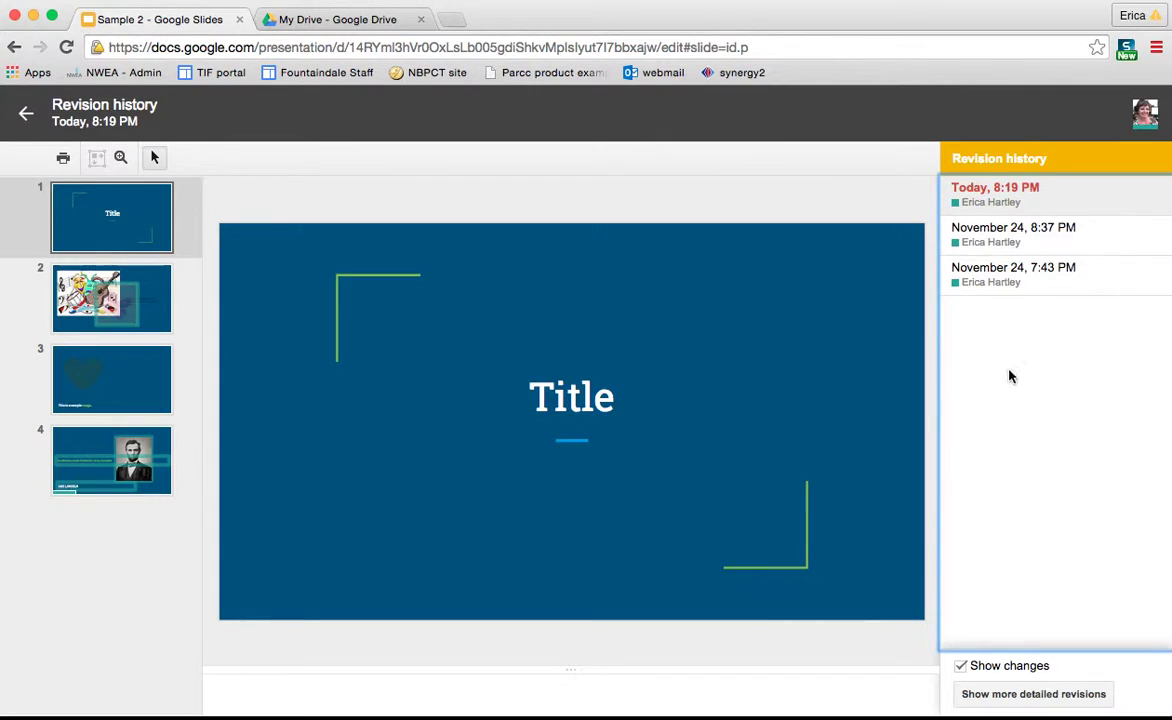
{"action": "left_click", "coordinate": [975, 238]}
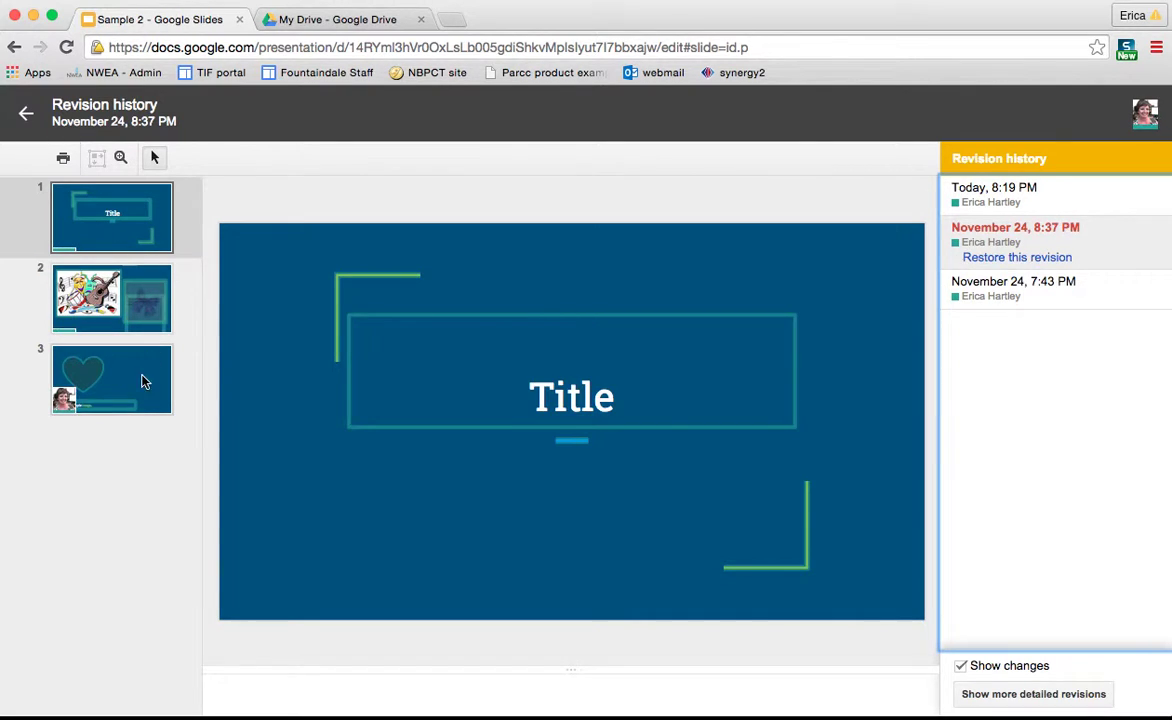
{"action": "left_click", "coordinate": [1019, 296]}
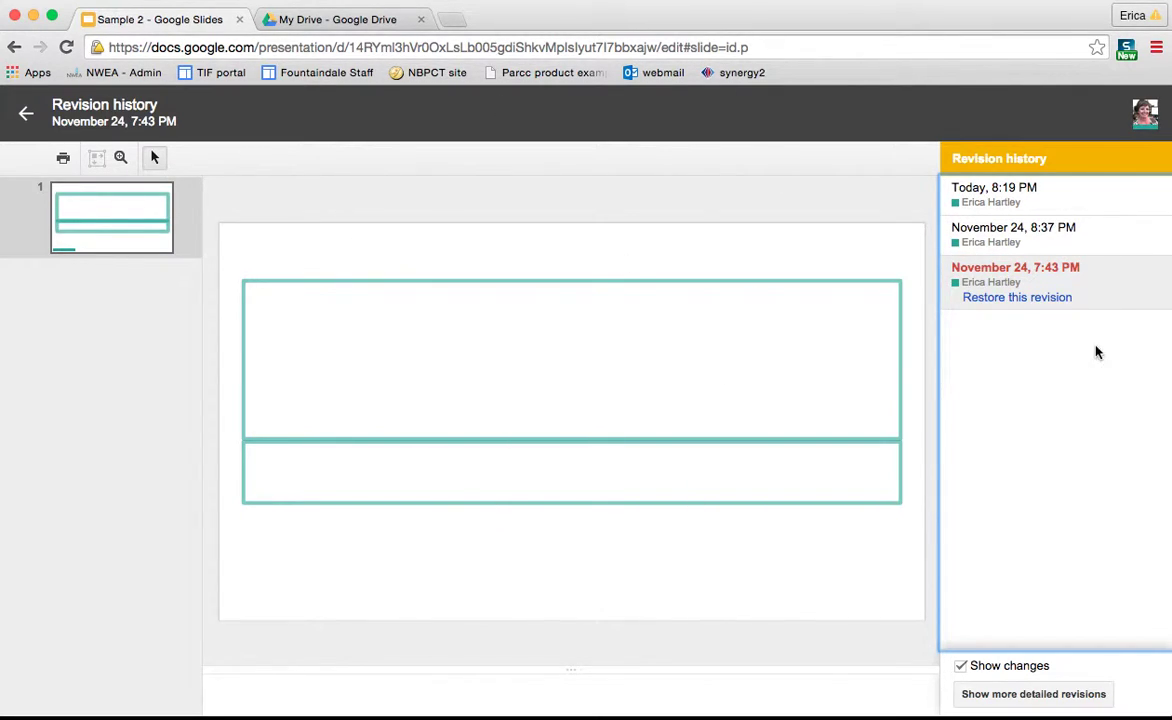
{"action": "left_click", "coordinate": [996, 196]}
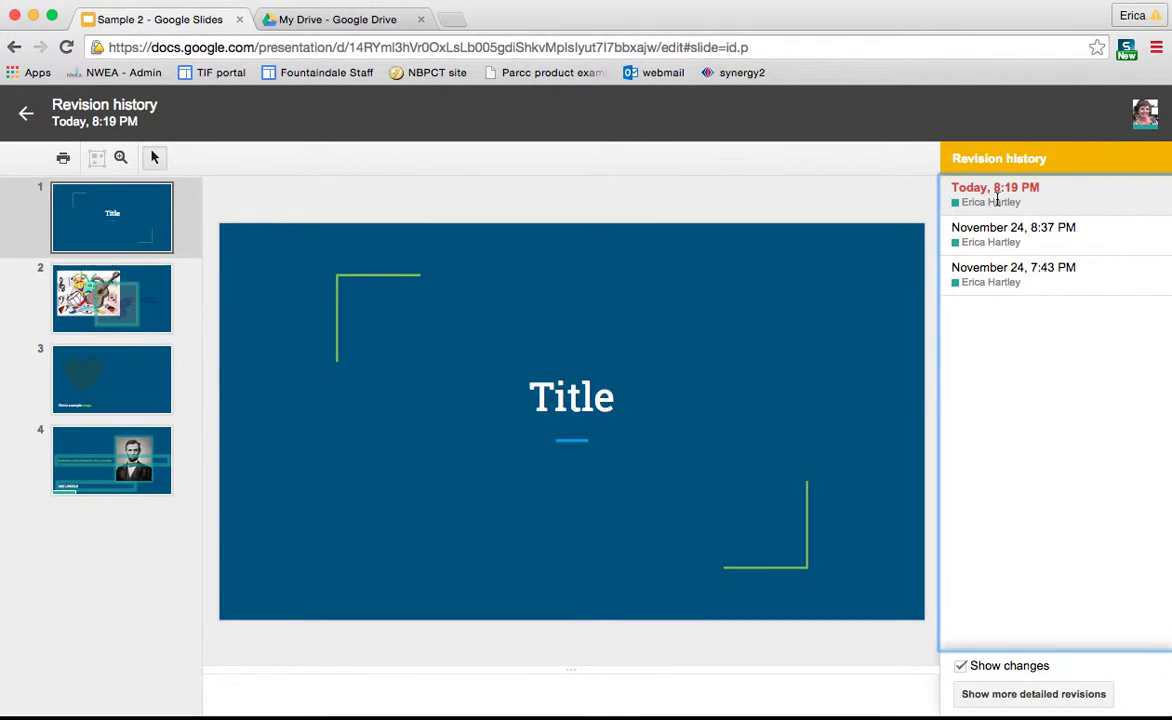
{"action": "left_click", "coordinate": [26, 114]}
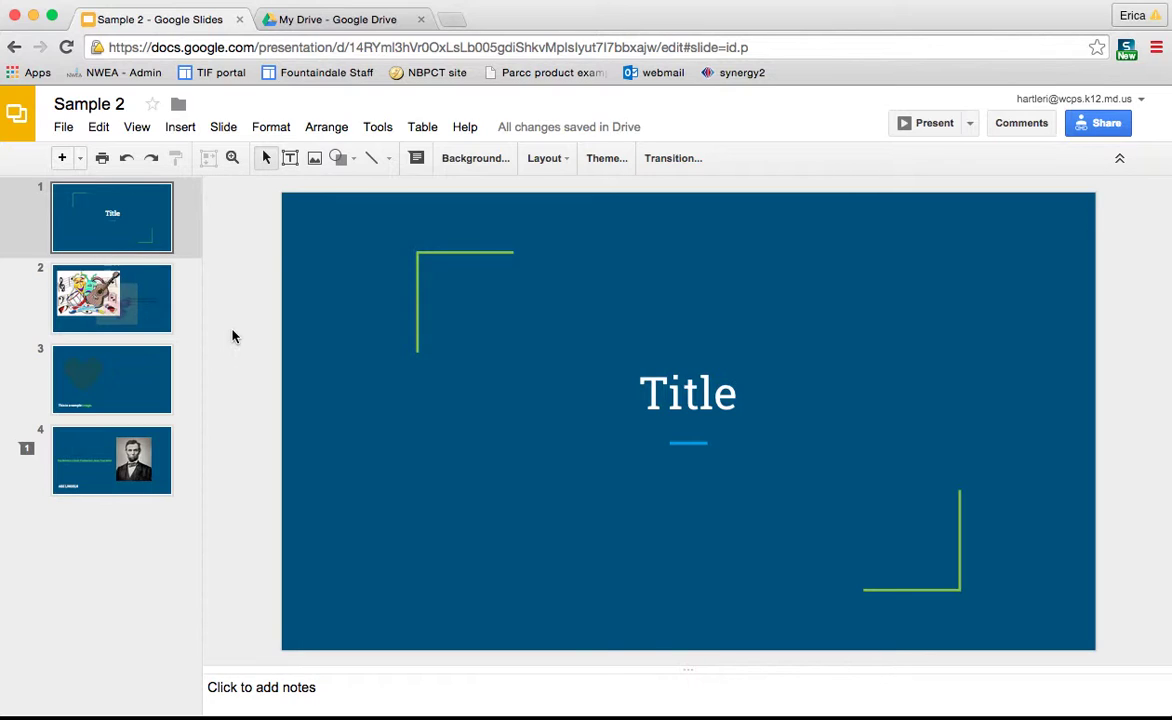
In the My Drive list, find and select the Sample 2, December file next to Sample 2.
{"action": "left_click", "coordinate": [309, 22]}
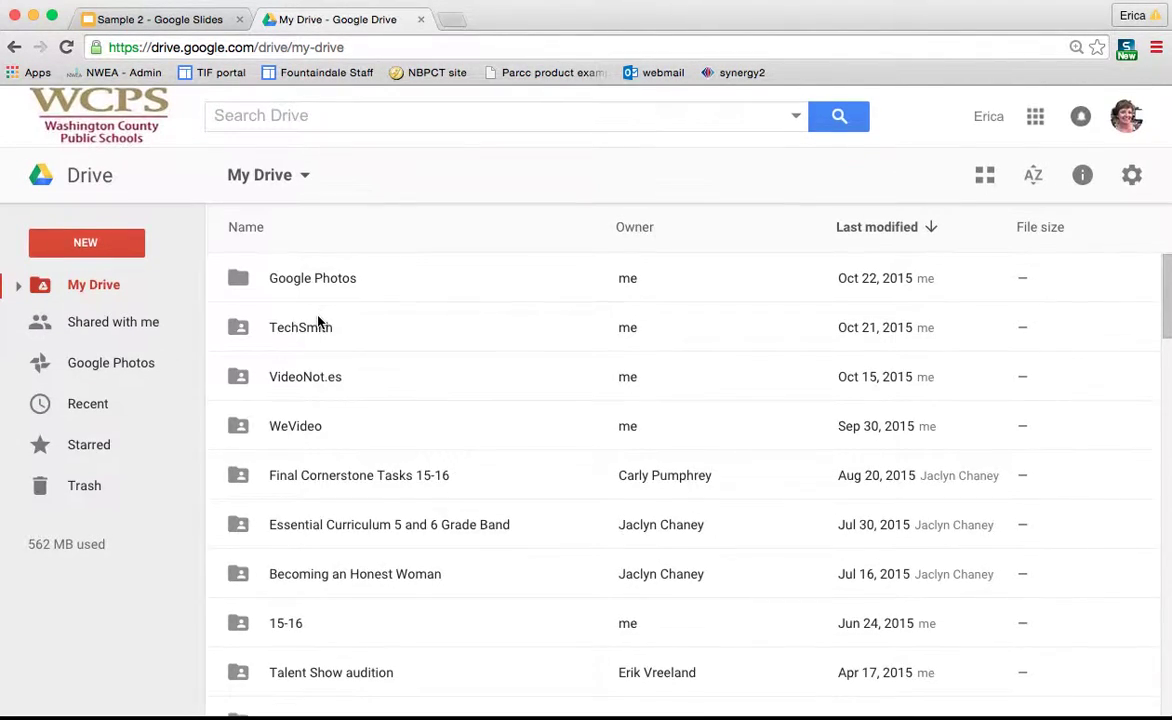
{"action": "scroll", "coordinate": [317, 322], "scroll_direction": "down", "scroll_amount": 5}
{"action": "scroll", "coordinate": [317, 322], "scroll_direction": "down", "scroll_amount": 1}
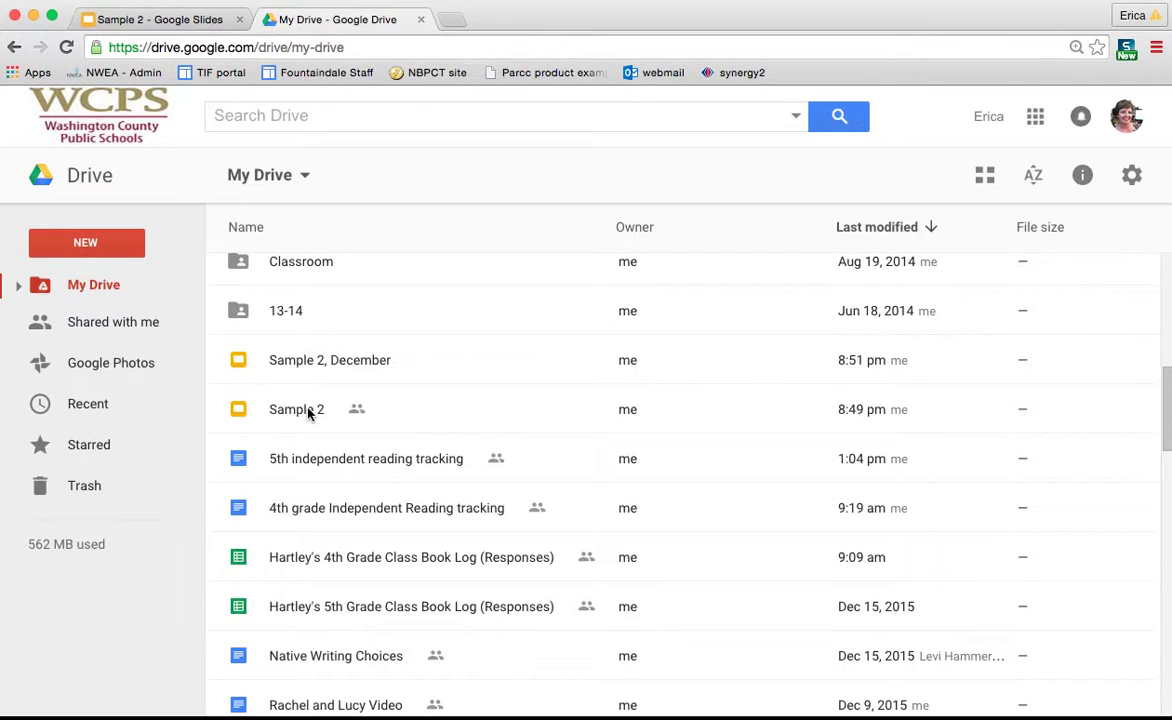
{"action": "scroll", "coordinate": [305, 411], "scroll_direction": "down", "scroll_amount": 5}
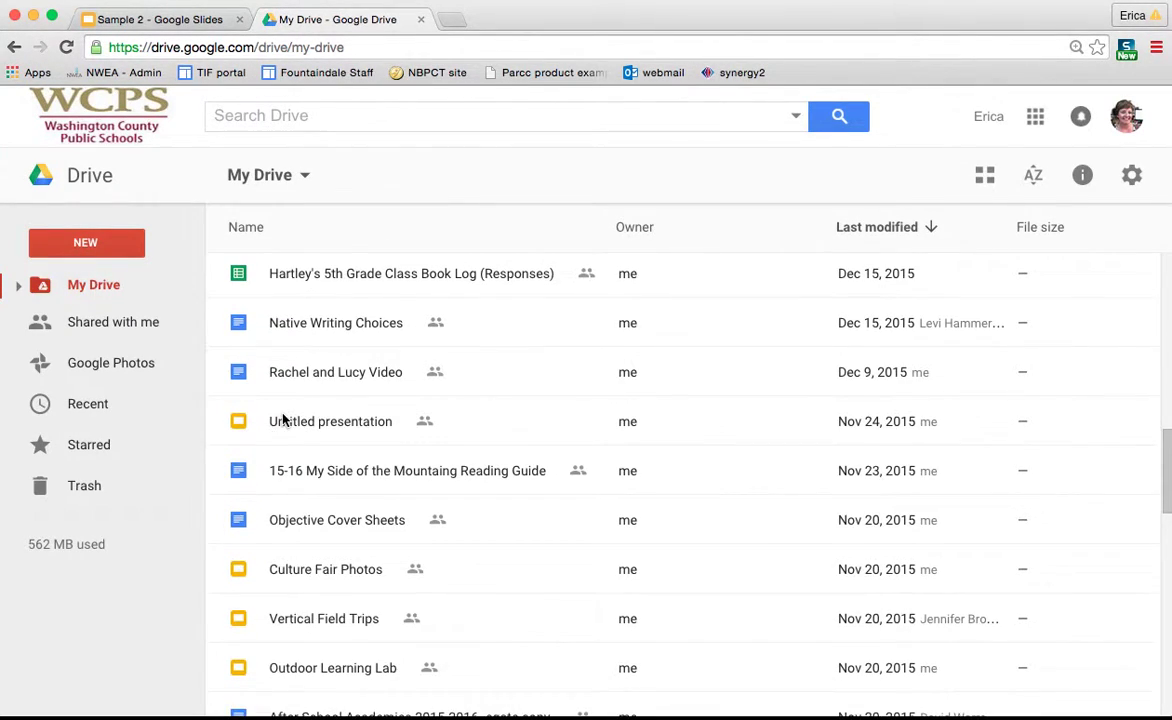
{"action": "scroll", "coordinate": [283, 420], "scroll_direction": "down", "scroll_amount": 2}
{"action": "scroll", "coordinate": [303, 475], "scroll_direction": "down", "scroll_amount": 12}
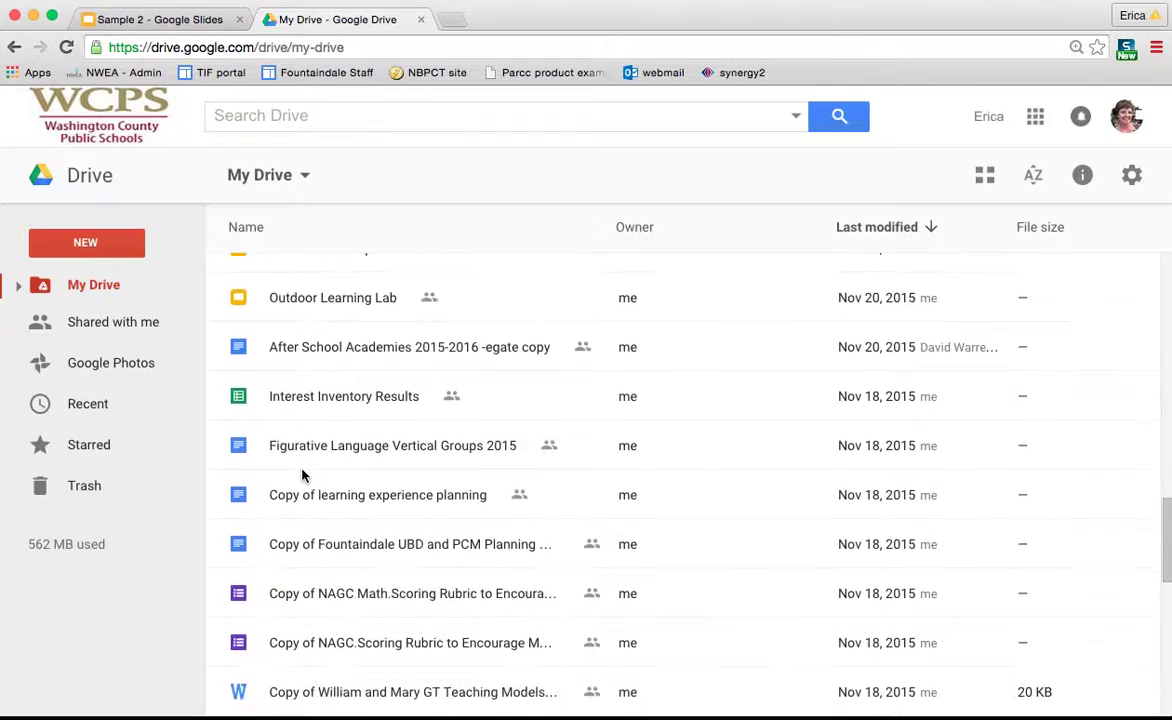
{"action": "scroll", "coordinate": [303, 476], "scroll_direction": "up", "scroll_amount": 1}
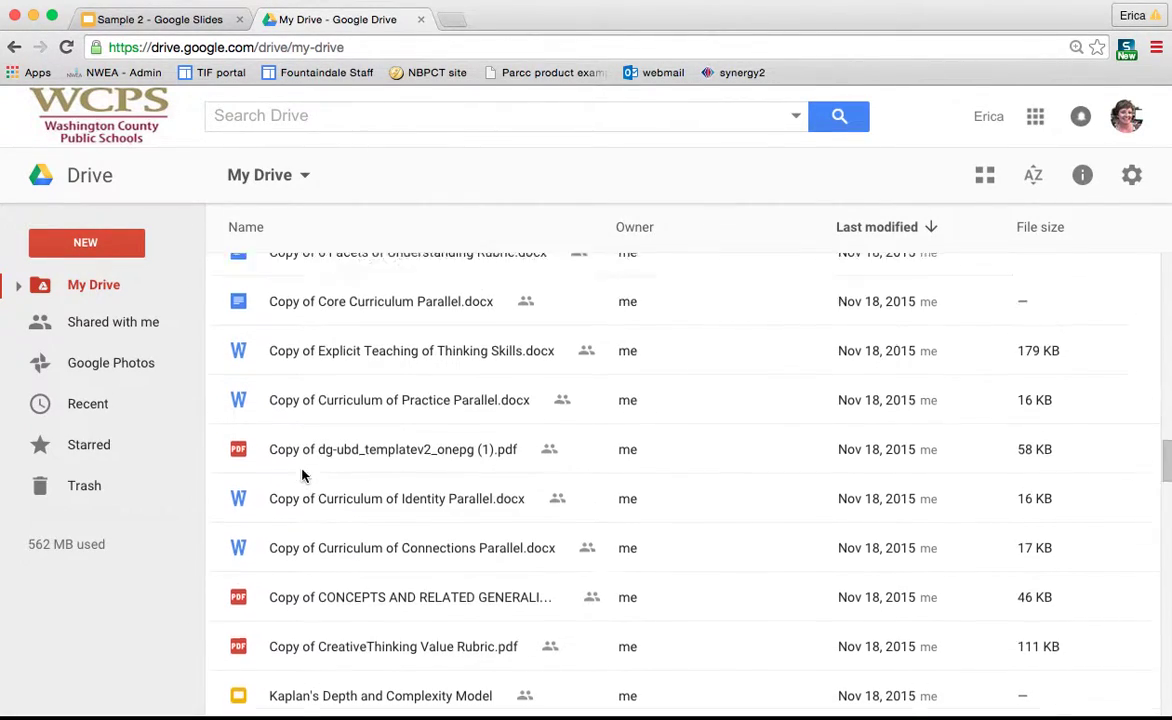
{"action": "scroll", "coordinate": [303, 476], "scroll_direction": "down", "scroll_amount": 10}
{"action": "scroll", "coordinate": [303, 476], "scroll_direction": "down", "scroll_amount": 2}
{"action": "scroll", "coordinate": [303, 475], "scroll_direction": "down", "scroll_amount": 3}
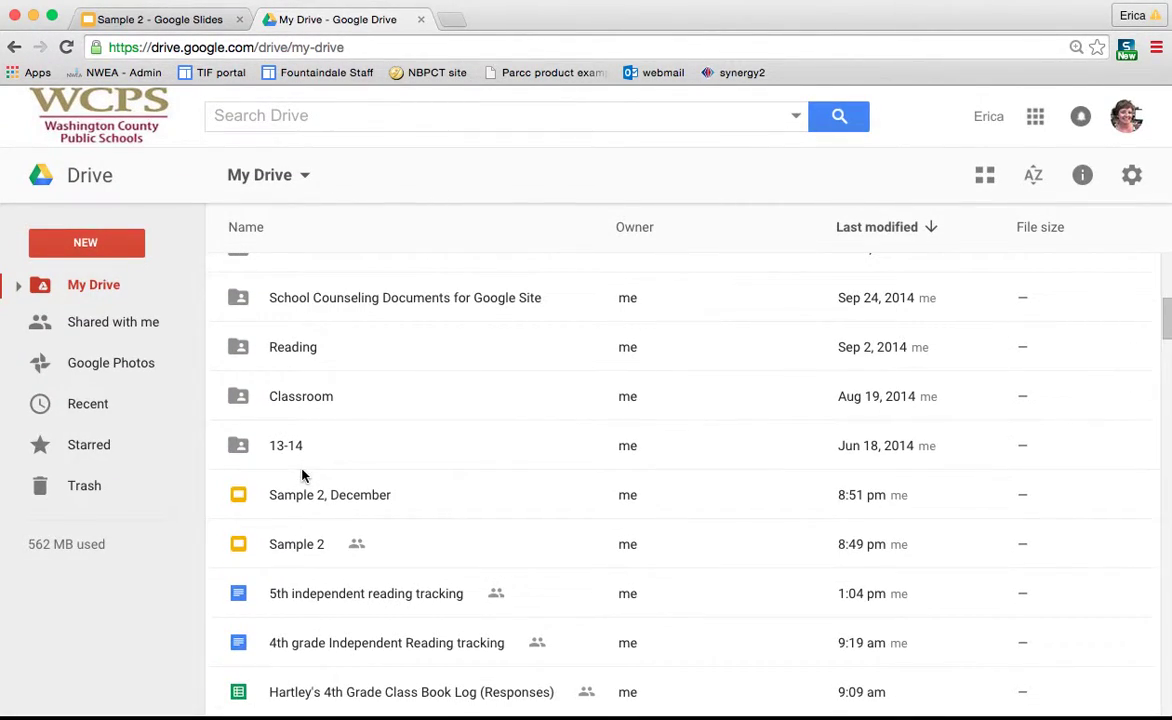
{"action": "left_click", "coordinate": [303, 498]}
{"action": "left_click_drag", "start_coordinate": [303, 498], "coordinate": [250, 493]}
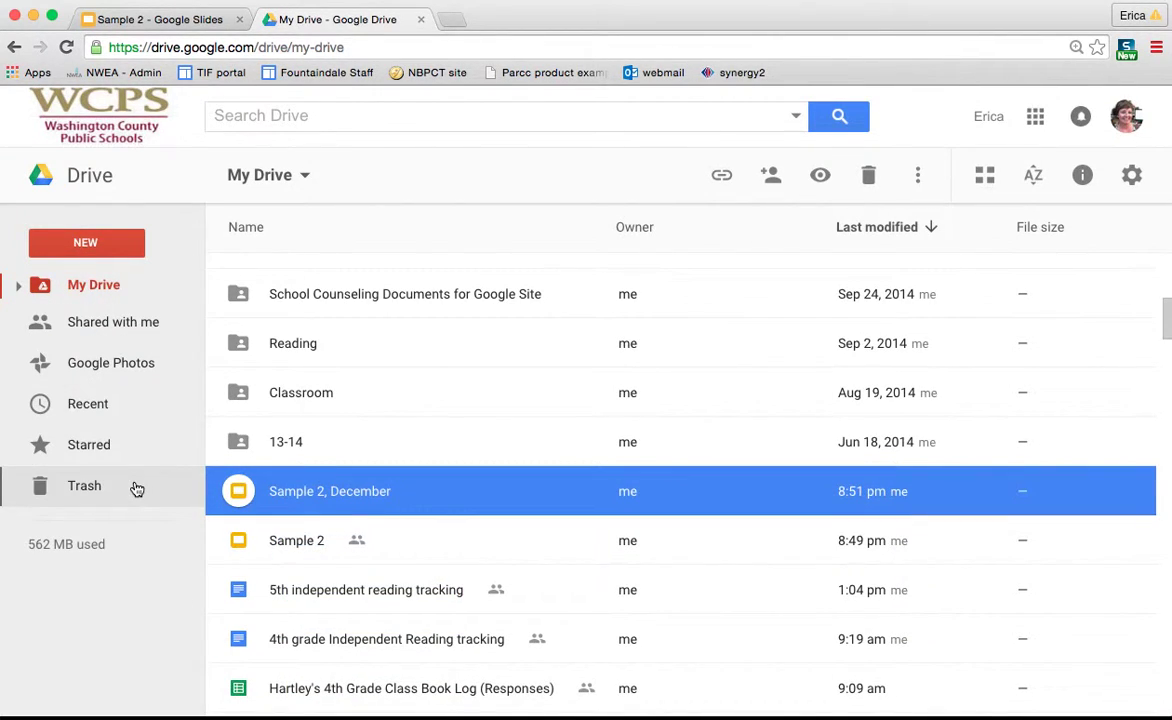
Show the Shared with me list and scroll through the files shared by others.
{"action": "left_click", "coordinate": [100, 330]}
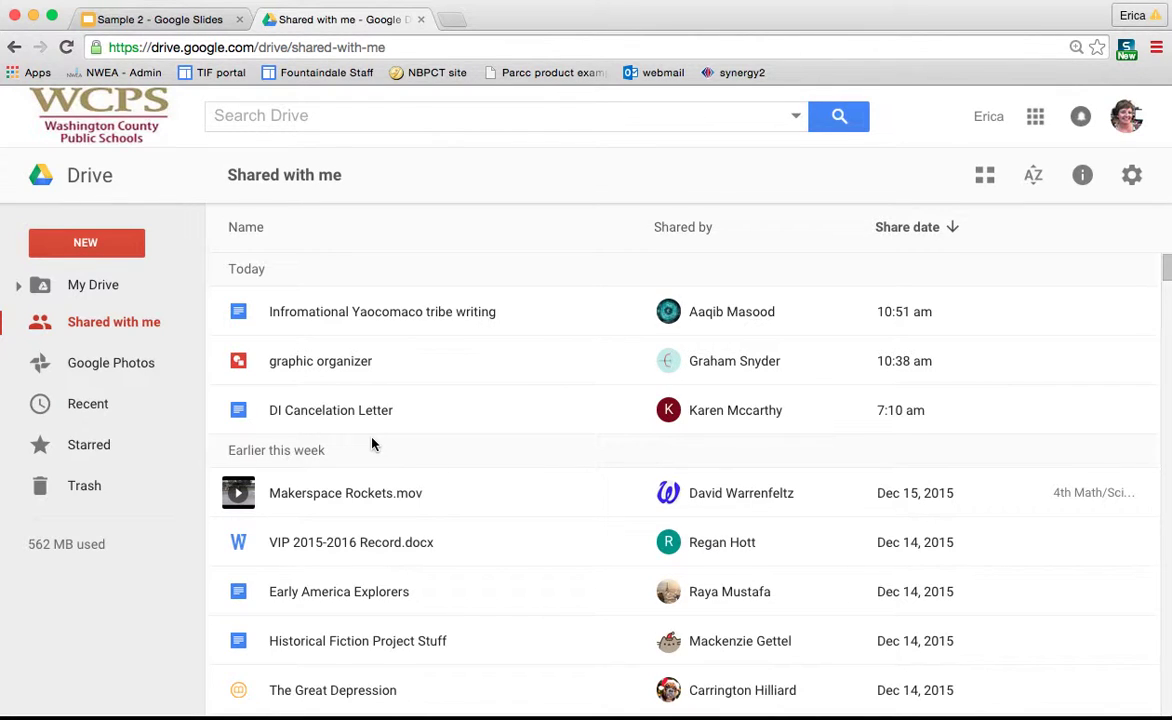
{"action": "scroll", "coordinate": [372, 444], "scroll_direction": "down", "scroll_amount": 10}
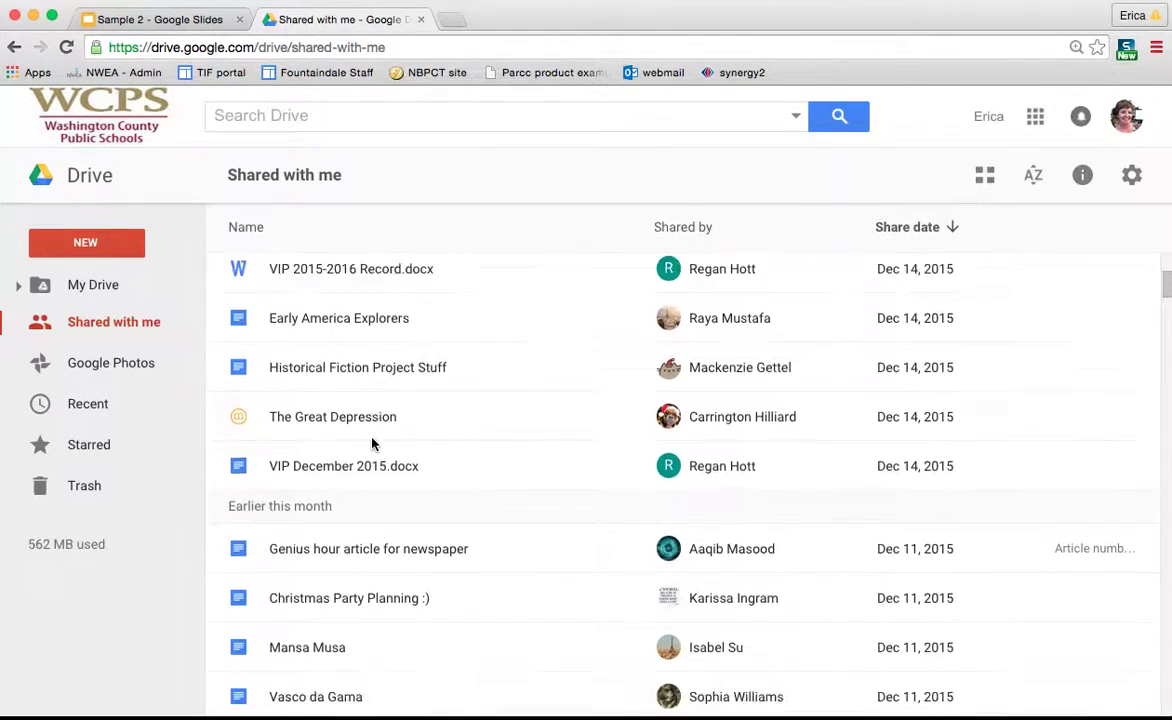
{"action": "scroll", "coordinate": [372, 444], "scroll_direction": "down", "scroll_amount": 2}
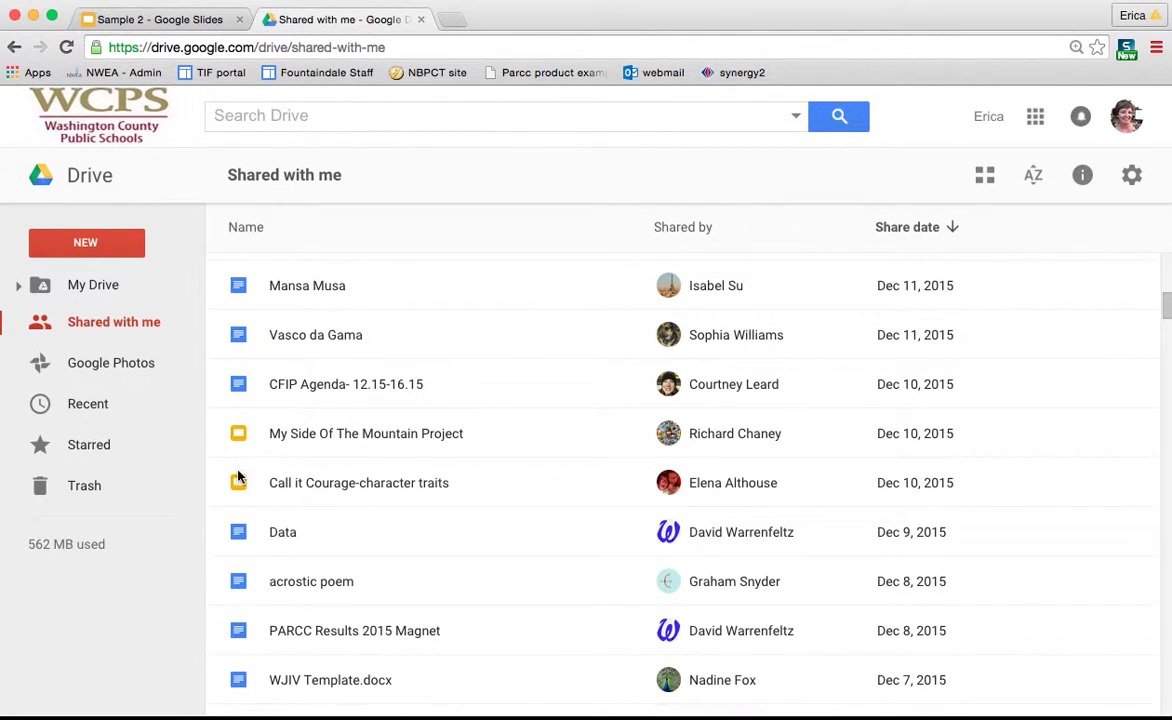
{"action": "scroll", "coordinate": [238, 478], "scroll_direction": "down", "scroll_amount": 6}
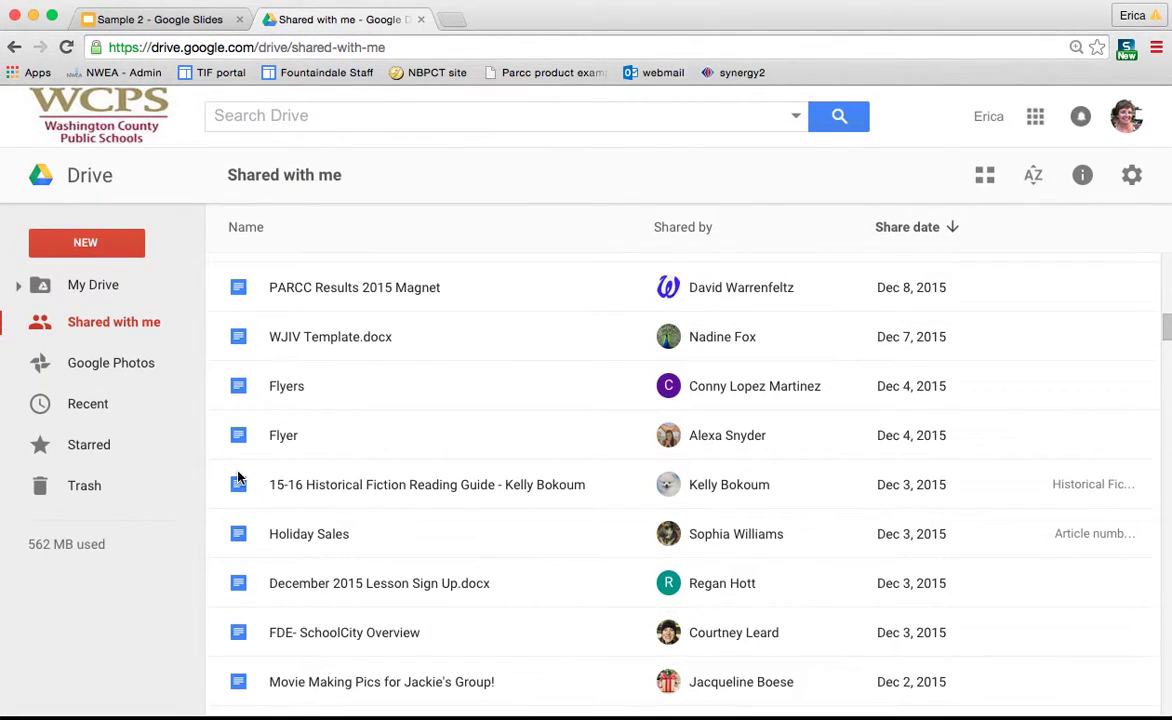
{"action": "scroll", "coordinate": [238, 478], "scroll_direction": "down", "scroll_amount": 14}
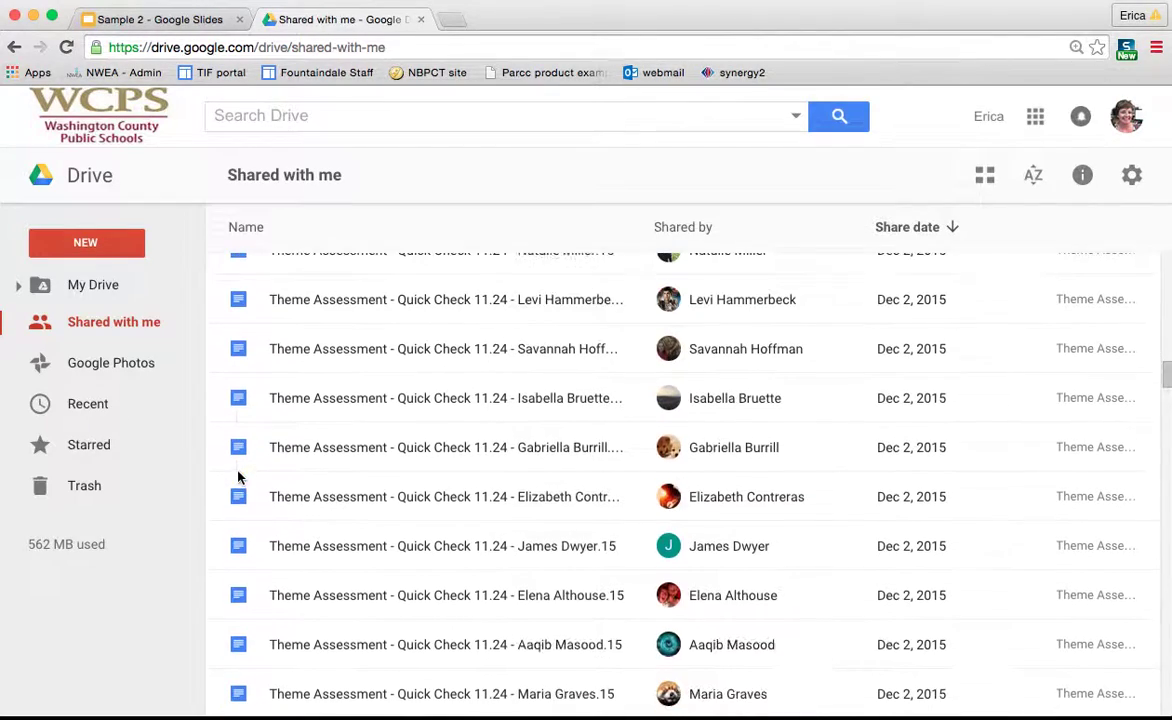
{"action": "scroll", "coordinate": [238, 478], "scroll_direction": "down", "scroll_amount": 18}
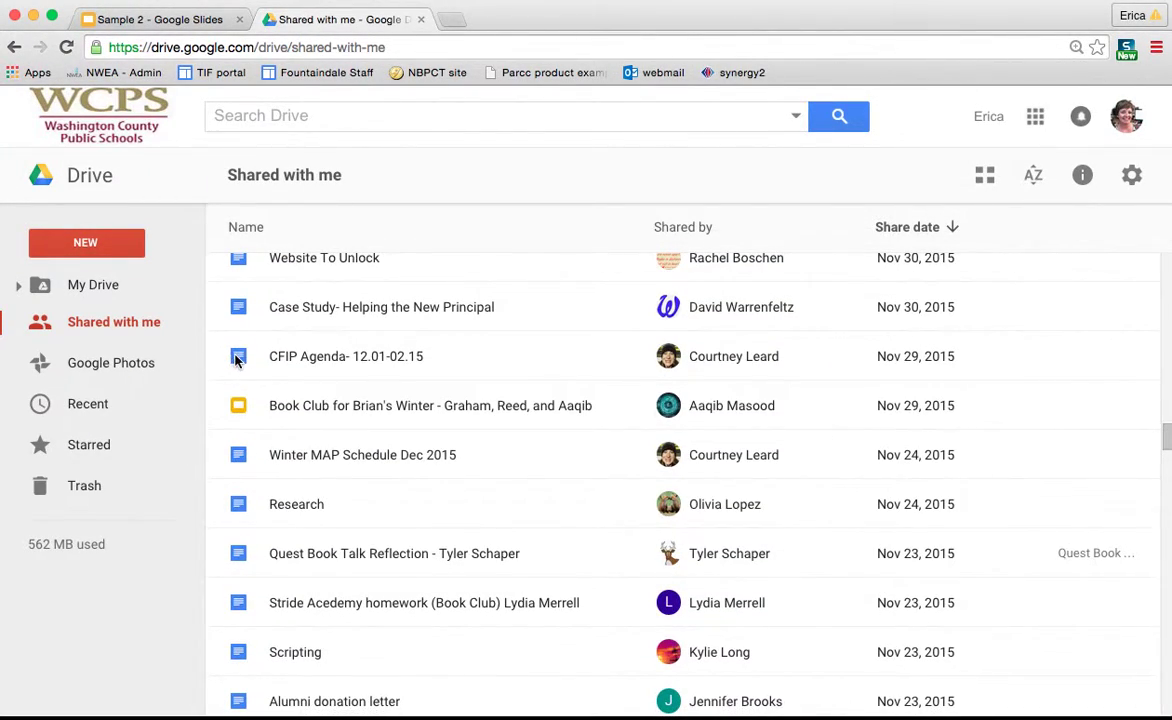
{"action": "scroll", "coordinate": [240, 362], "scroll_direction": "up", "scroll_amount": 7}
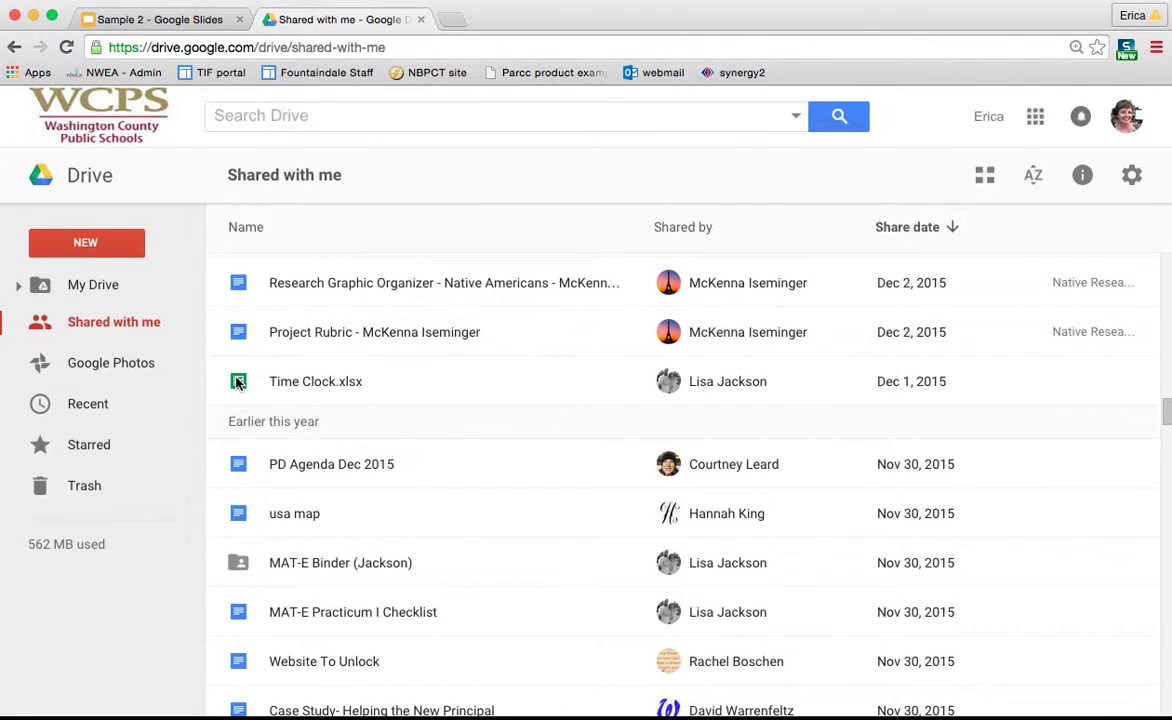
{"action": "scroll", "coordinate": [238, 382], "scroll_direction": "up", "scroll_amount": 10}
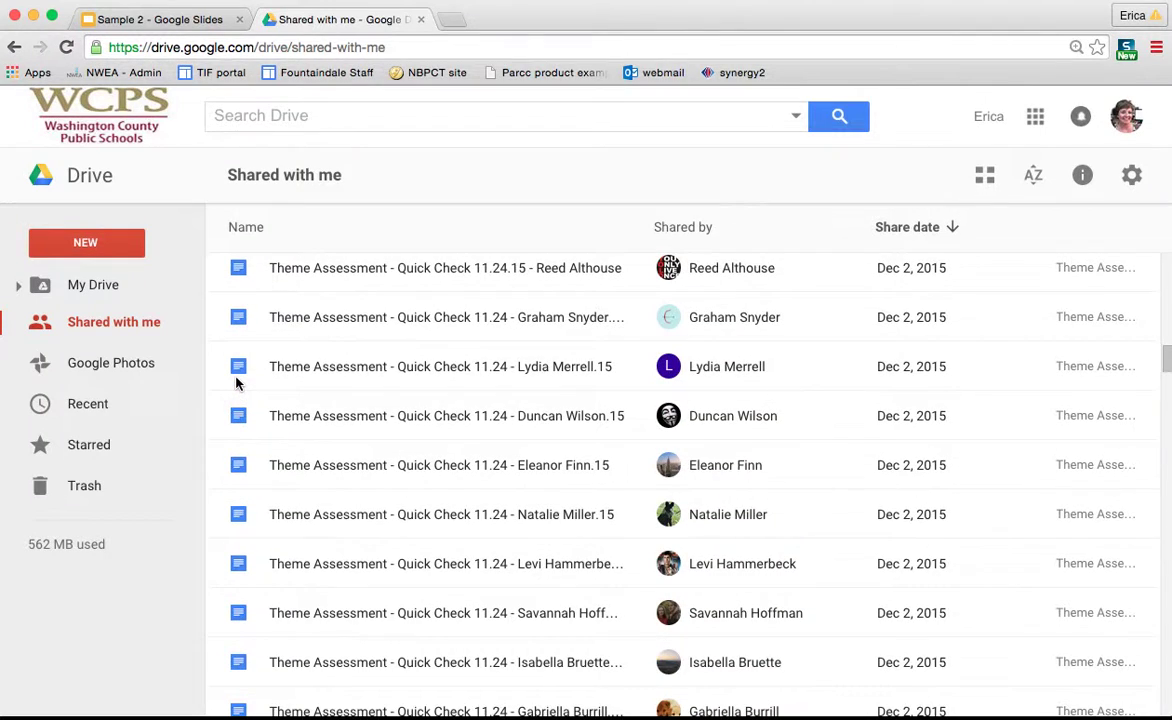